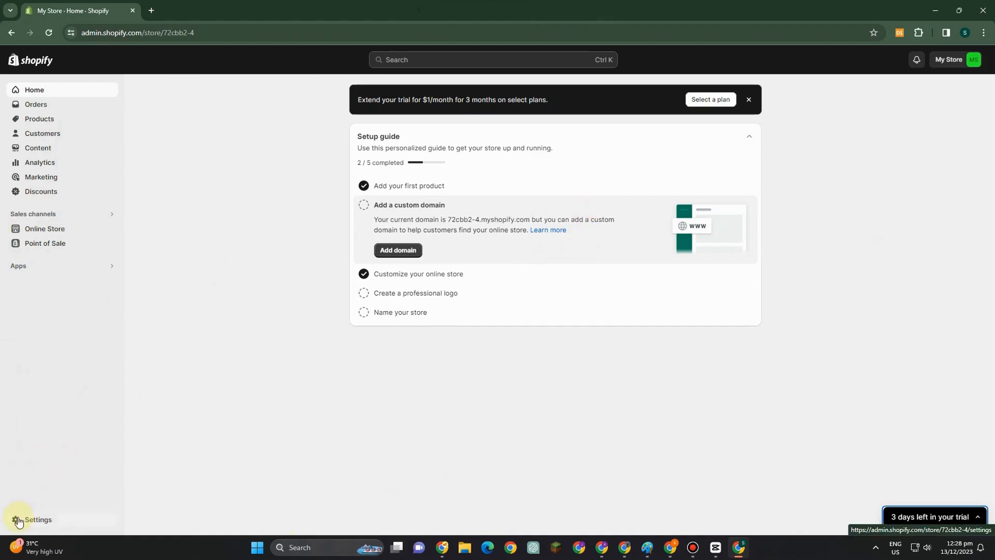
Step: Open the store's Taxes and duties settings and expand the sales tax collection list to all countries and regions
left_click(17, 518)
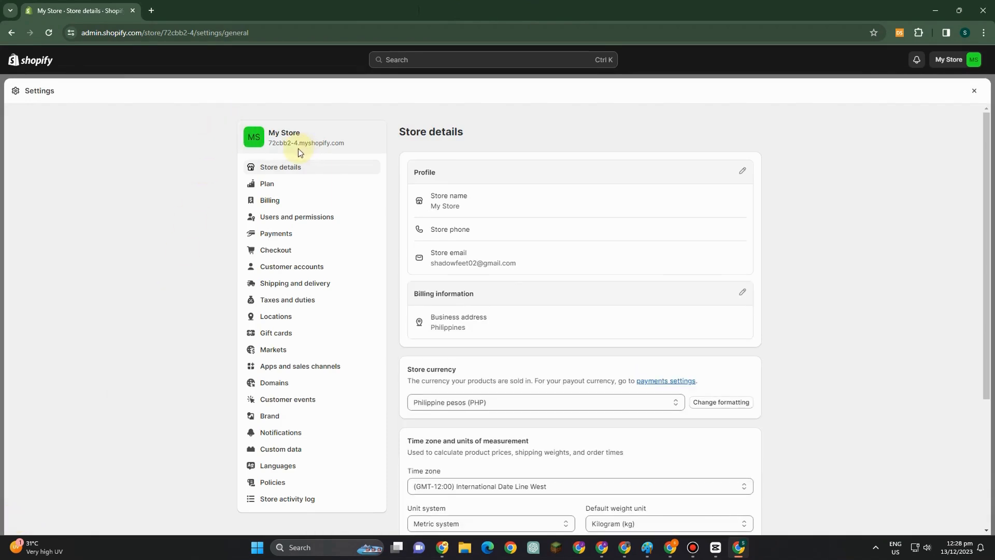
left_click(284, 304)
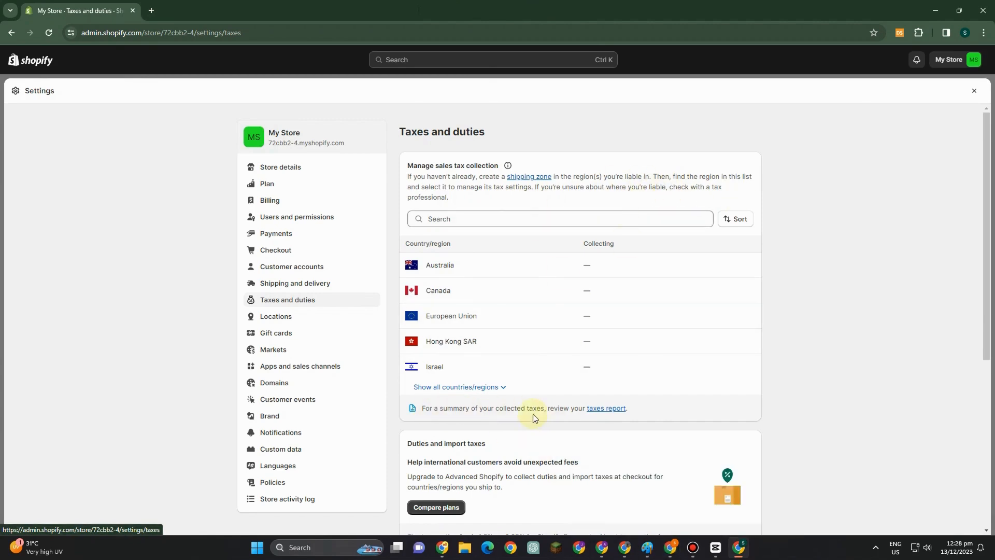
left_click(496, 387)
scroll(487, 371, "down", 4)
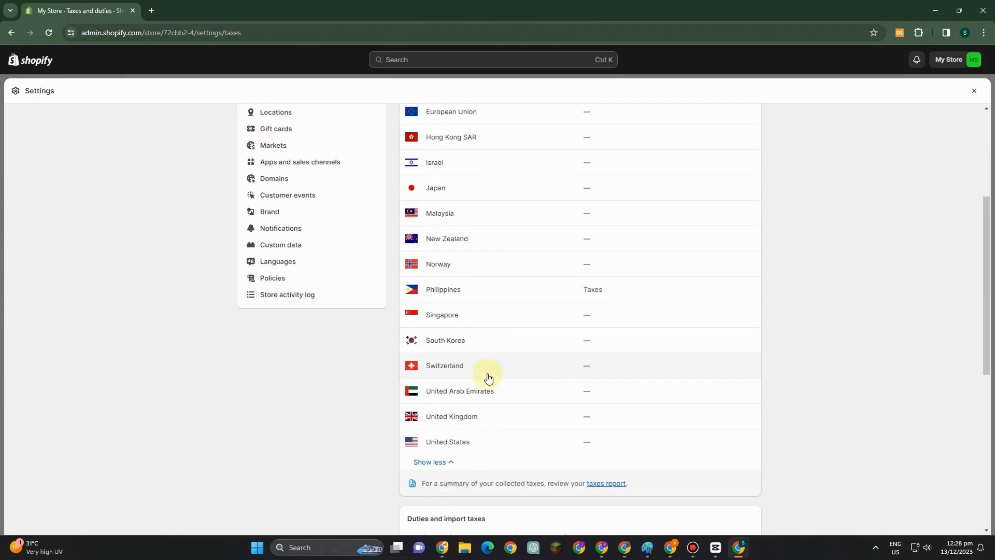
scroll(489, 377, "down", 2)
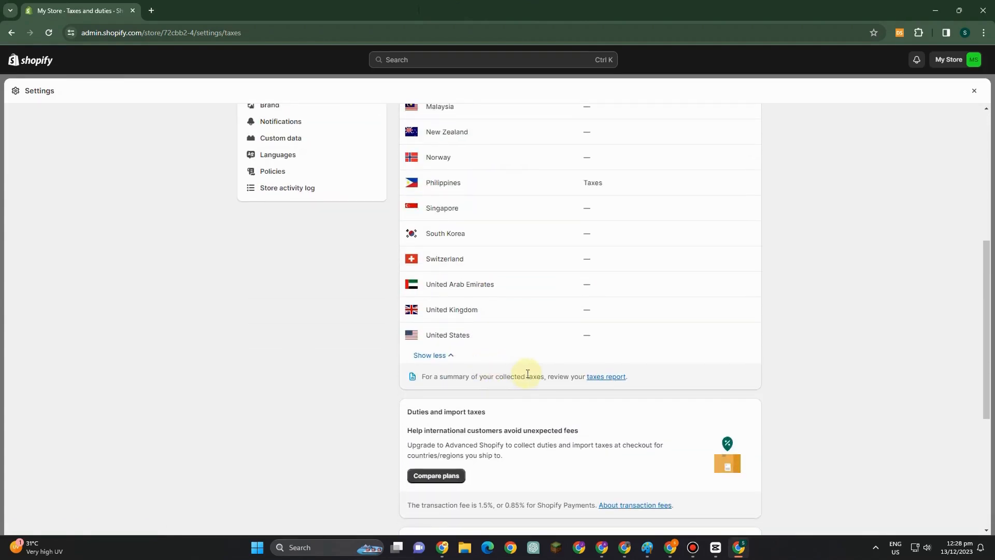
scroll(527, 373, "down", 3)
scroll(526, 374, "up", 9)
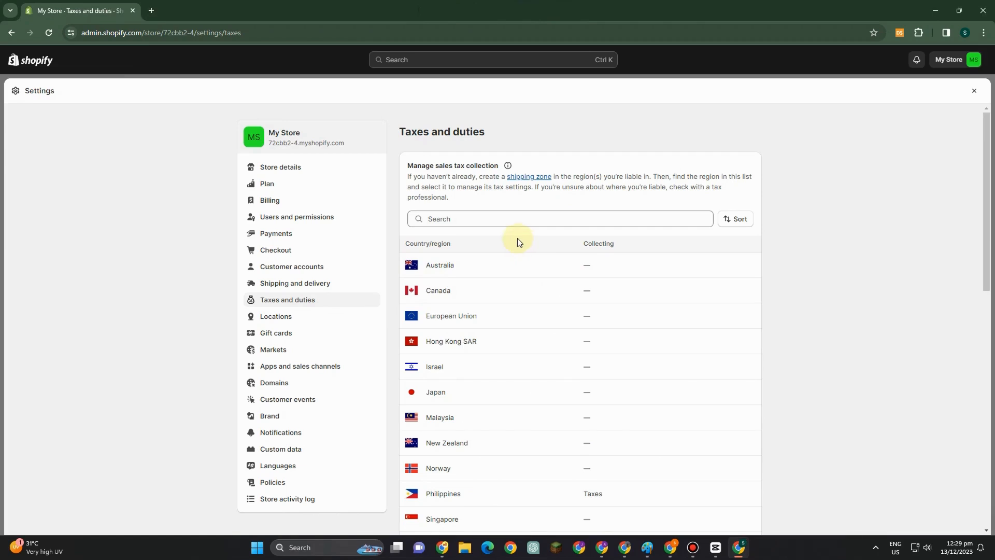
Step: Filter the country list by "un" and open the United States tax settings
scroll(517, 238, "down", 1)
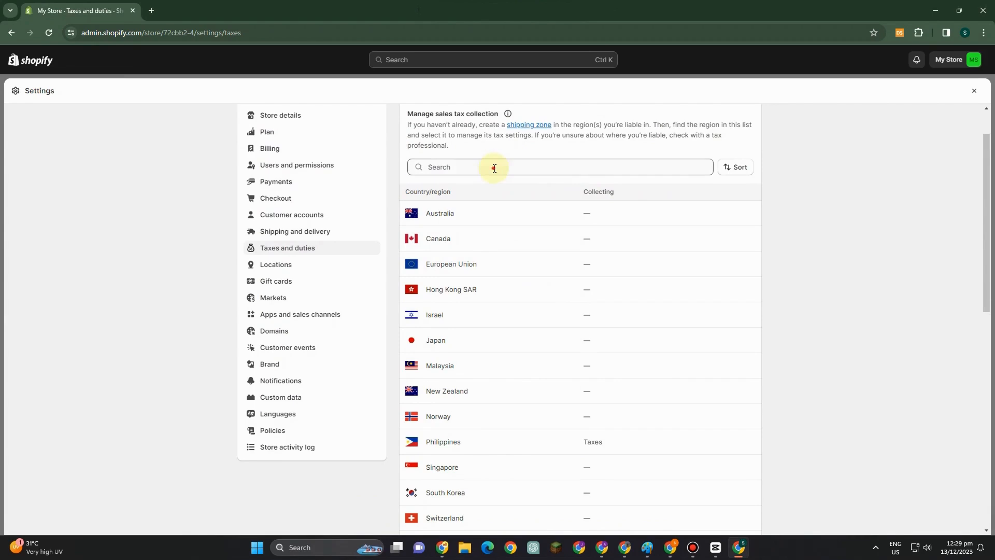
left_click(500, 167)
type("un")
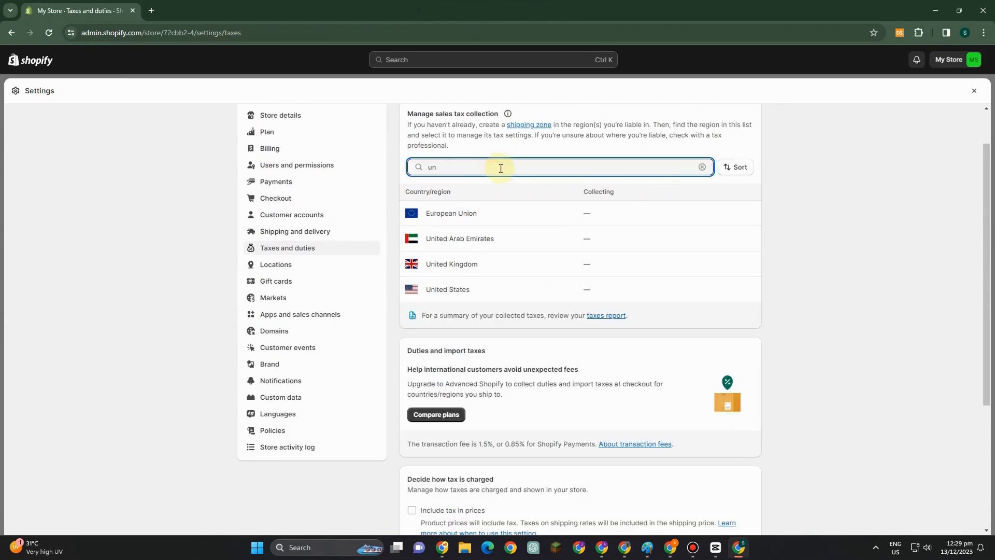
left_click(478, 284)
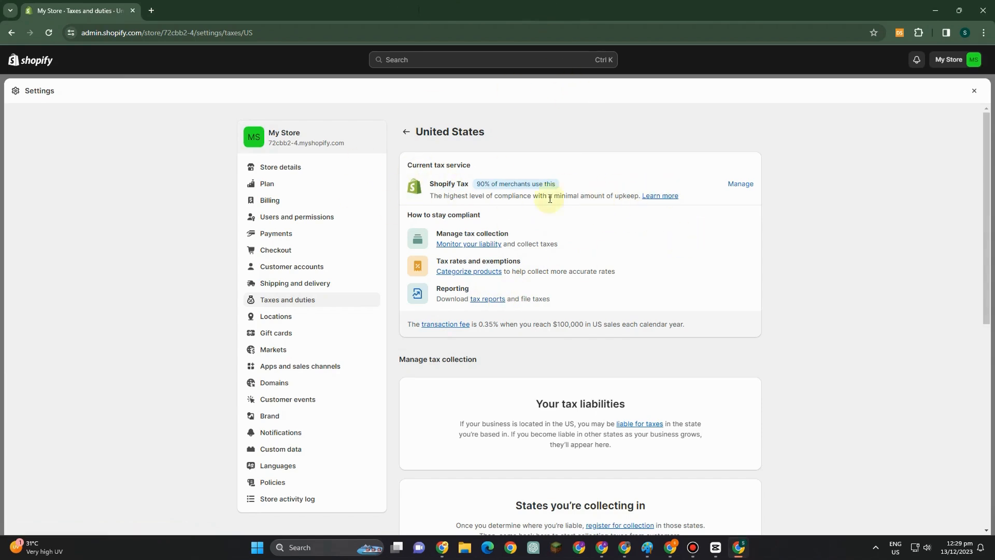
Step: Compare the Shopify Tax, Basic Tax and Manual Tax services for the United States, leaving the service selection as is
left_click(744, 187)
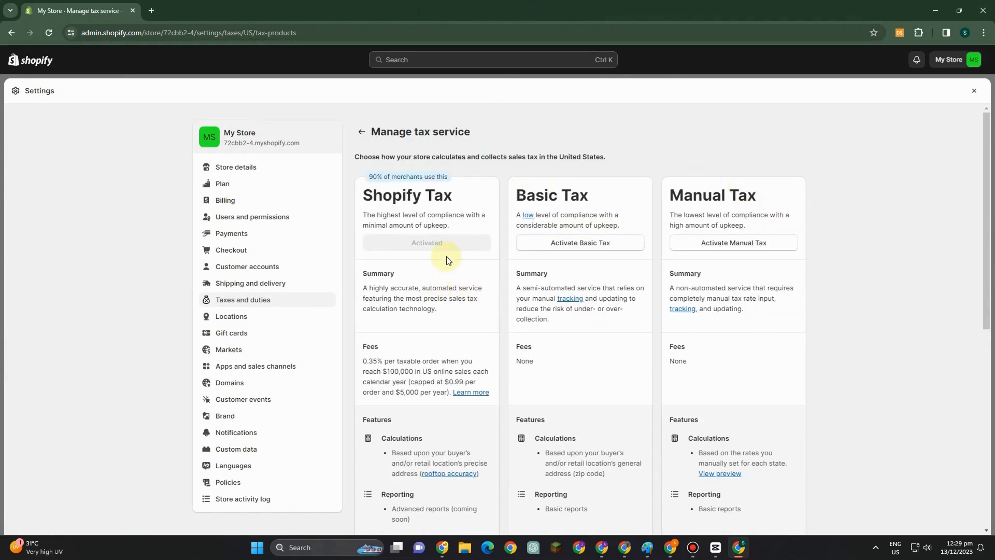
scroll(544, 244, "down", 5)
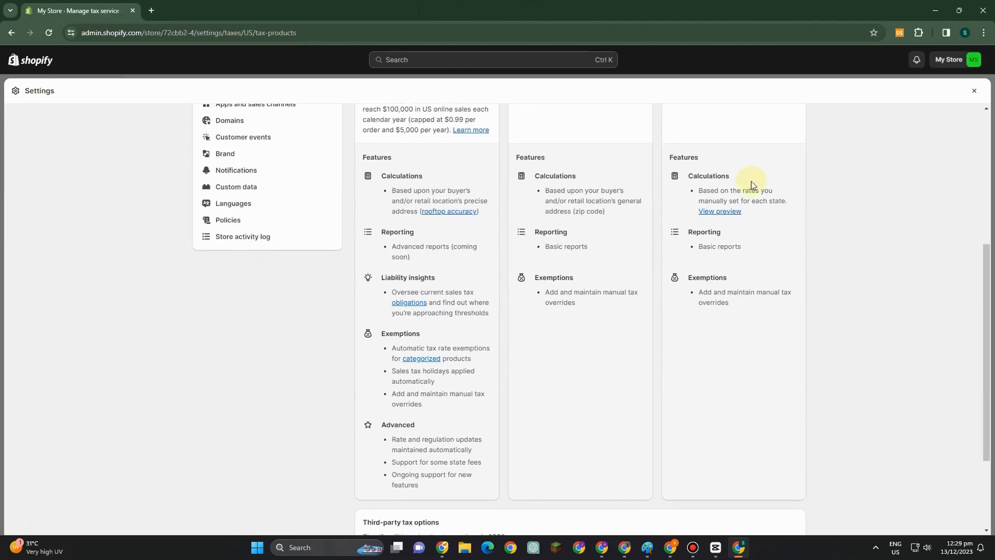
scroll(574, 257, "down", 3)
scroll(816, 294, "up", 8)
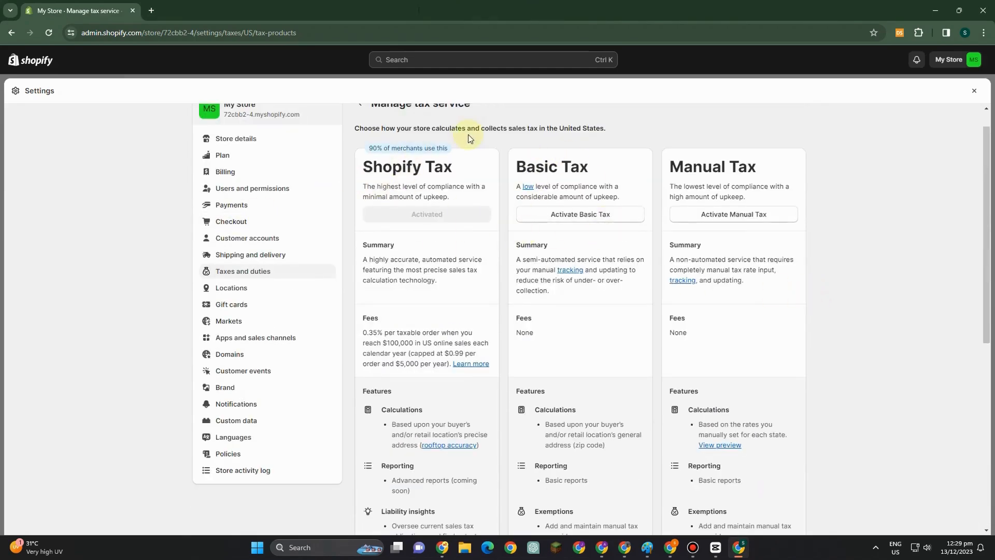
scroll(415, 197, "up", 1)
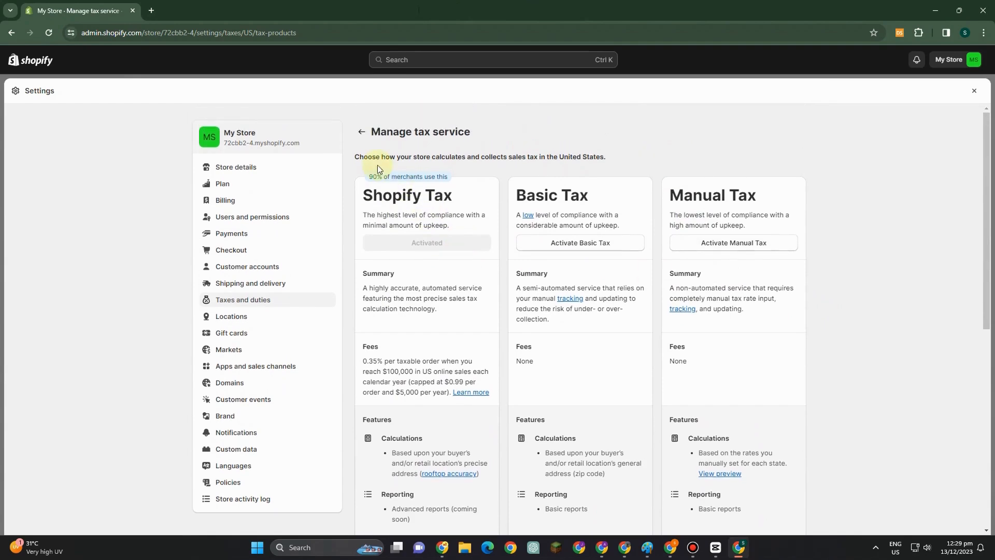
left_click(361, 134)
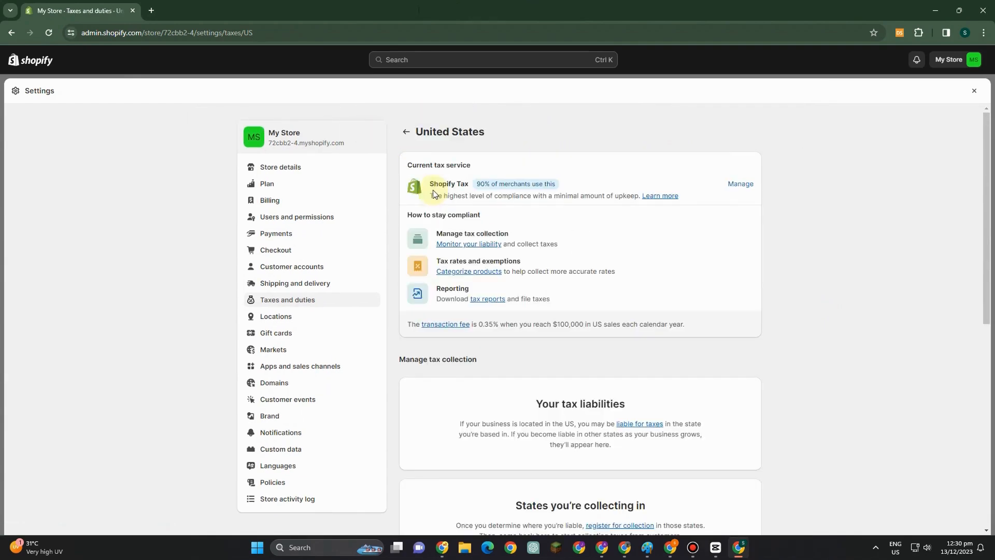
Step: Check the US tax liability page and its registration details link, and review the states-you're-collecting-in section
left_click(477, 244)
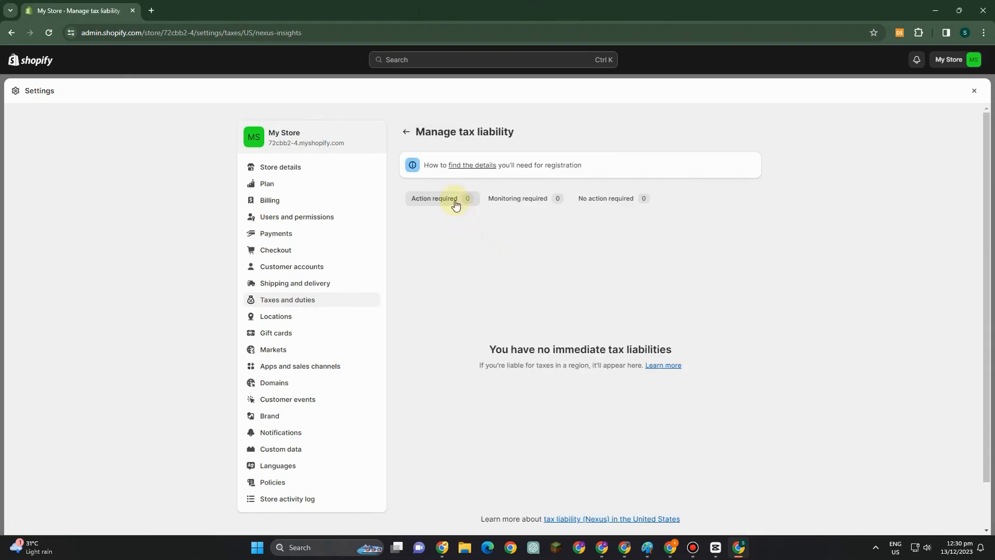
left_click(482, 166)
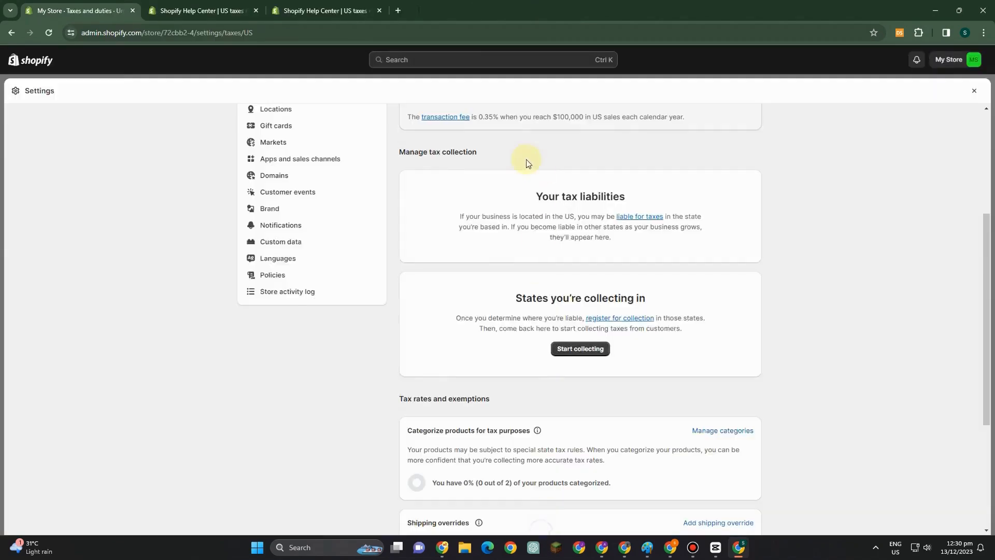
scroll(510, 107, "up", 1)
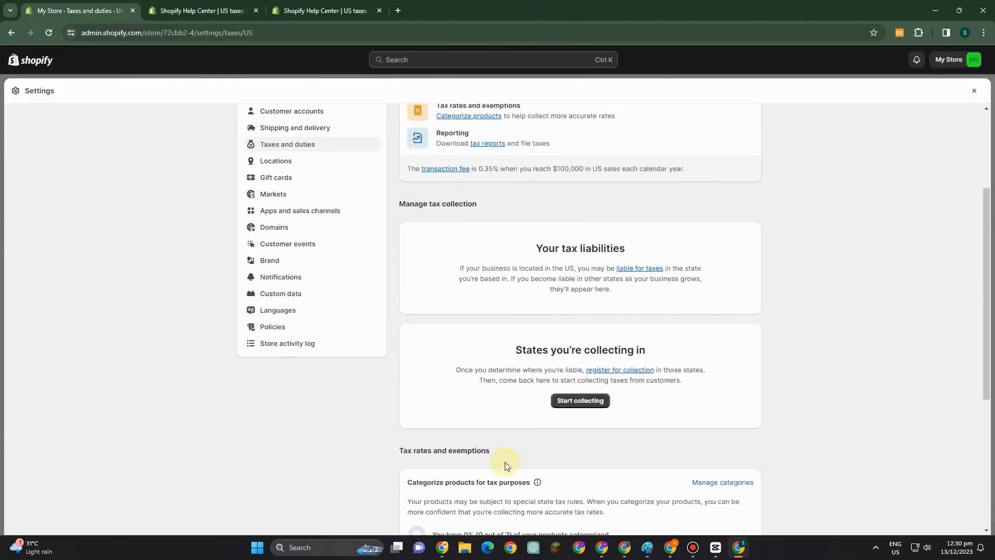
scroll(511, 280, "down", 1)
left_click_drag(511, 297, 515, 325)
left_click(489, 327)
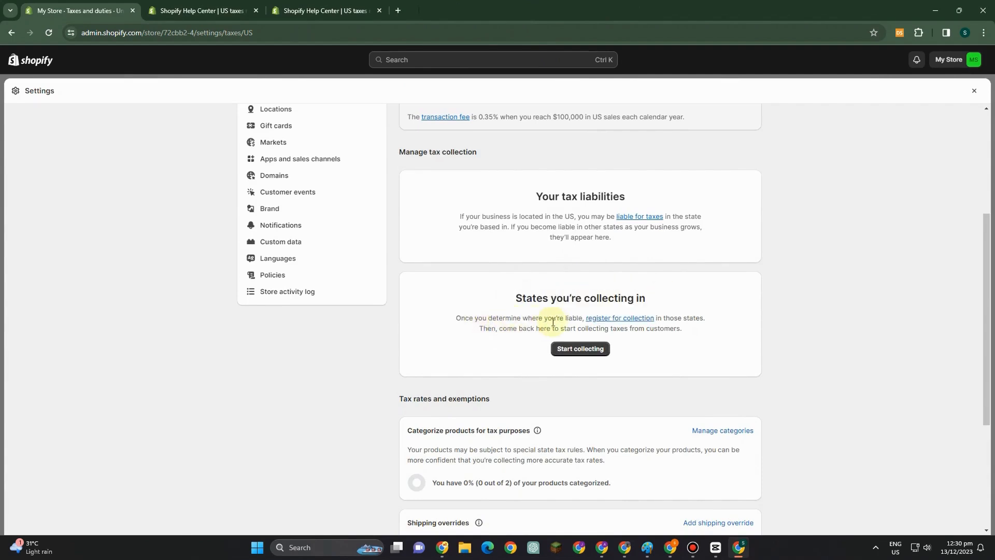
Step: Open the "register for collection" guide in a new browser tab and close the two older Help Center tabs
right_click(606, 319)
left_click(637, 325)
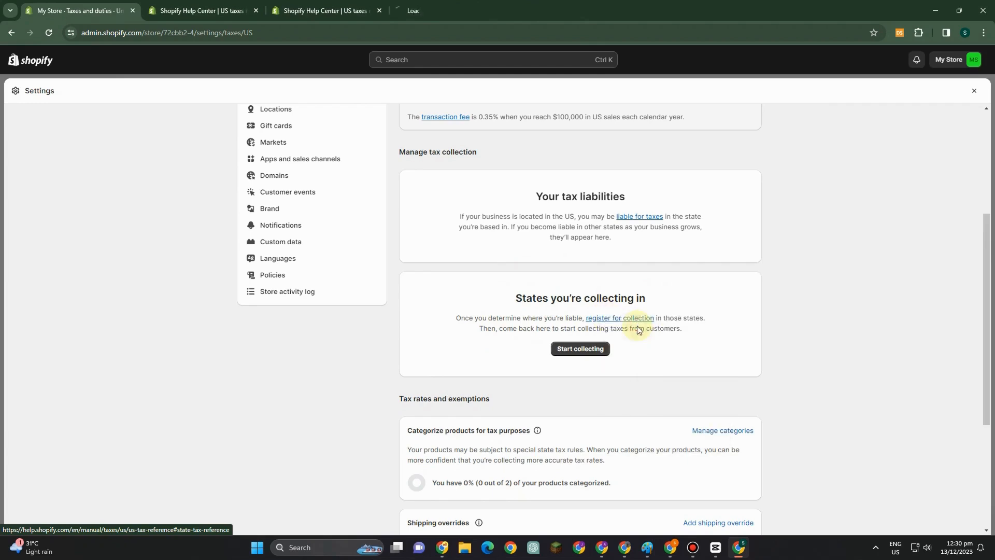
left_click(379, 10)
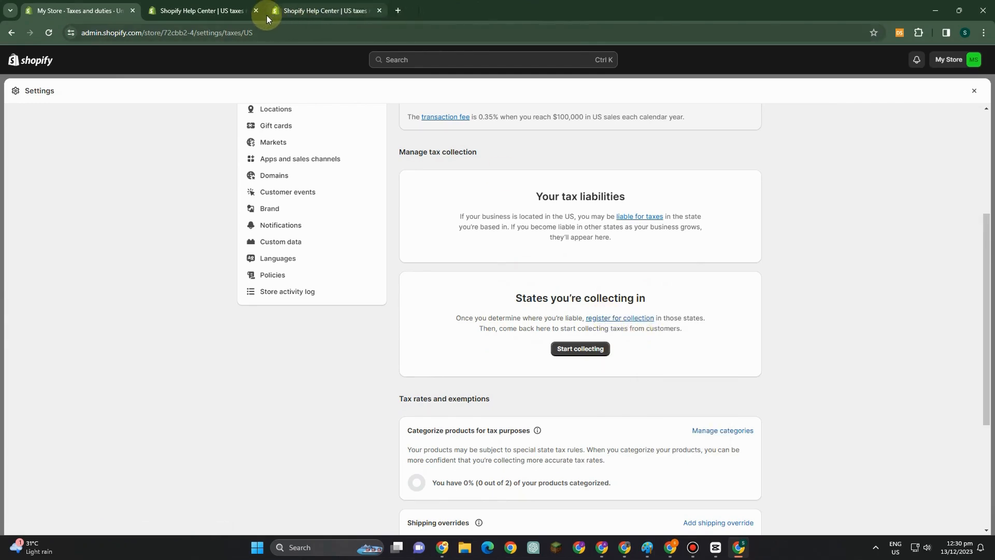
left_click(256, 10)
left_click(254, 13)
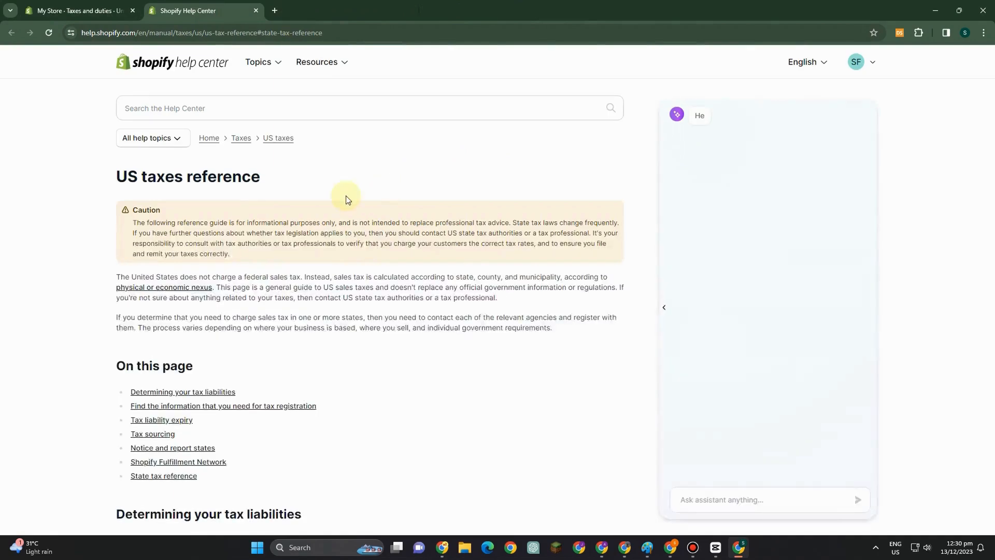
Step: Read the US taxes reference from the introduction through the tax registration details to the tax liability expiry section
scroll(225, 256, "down", 2)
scroll(259, 259, "down", 2)
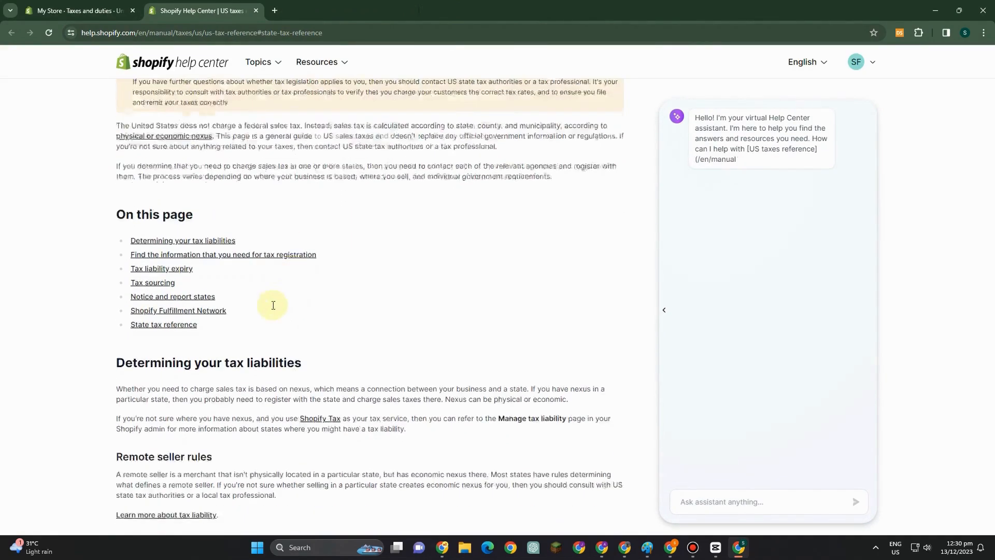
scroll(263, 373, "down", 4)
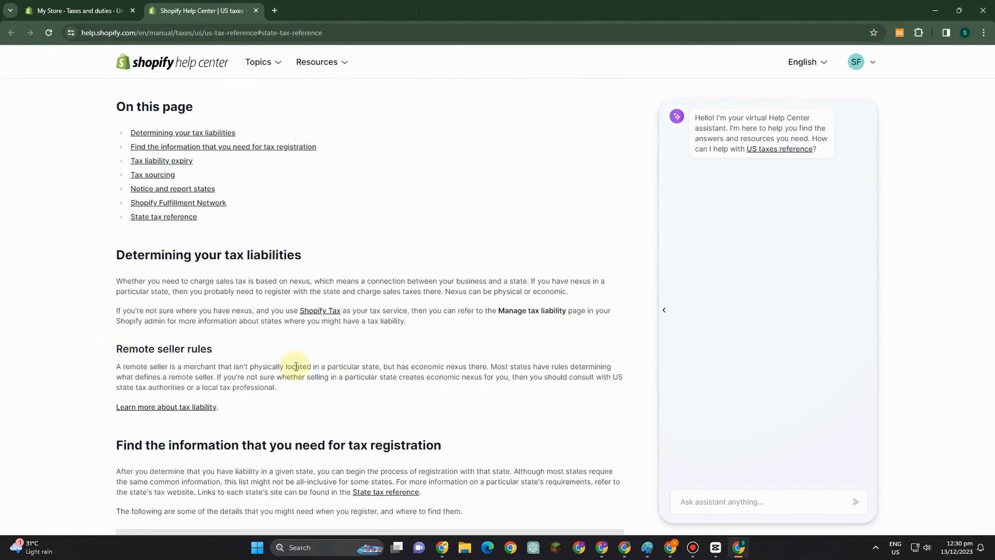
scroll(389, 293, "down", 3)
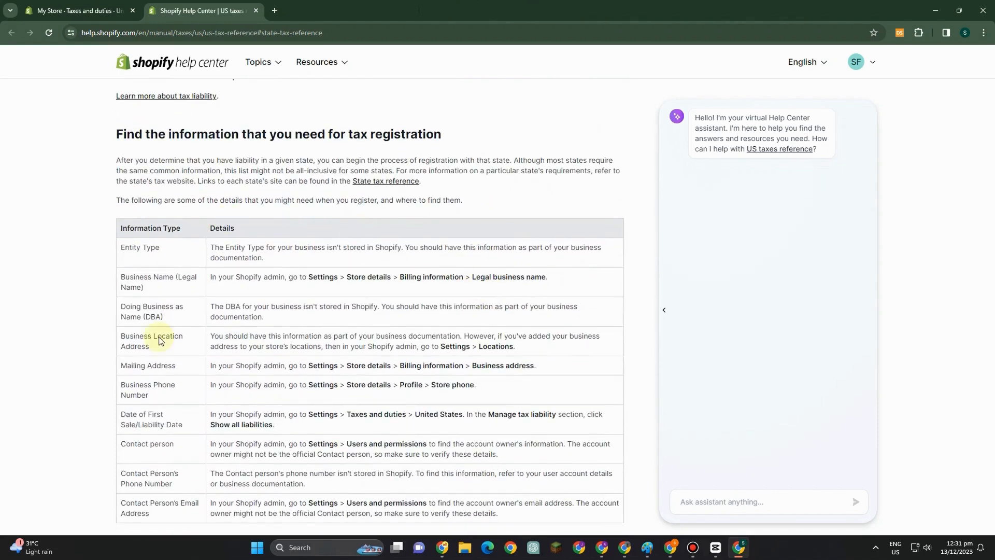
scroll(398, 331, "down", 4)
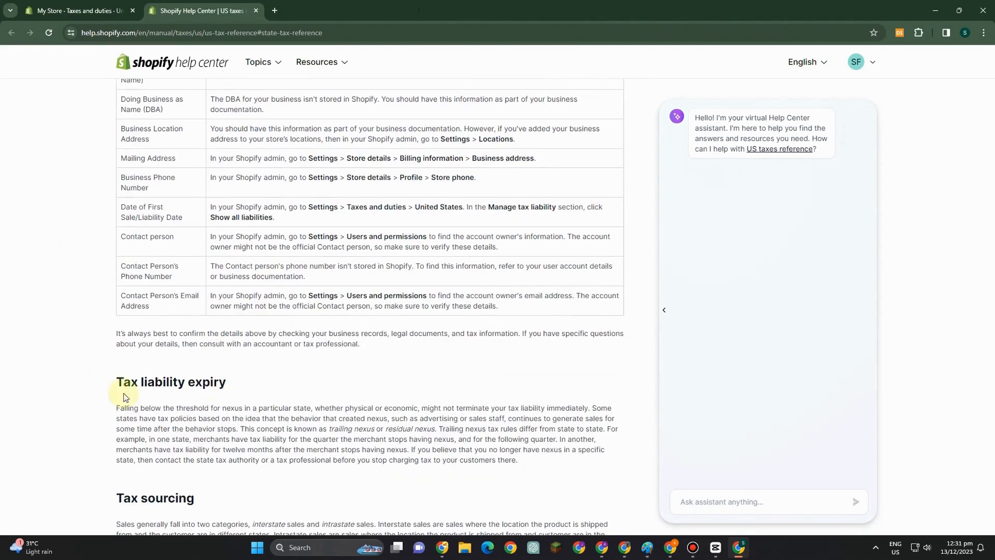
Step: Return to the store's United States tax settings and start setting up tax collection for a state
left_click(77, 11)
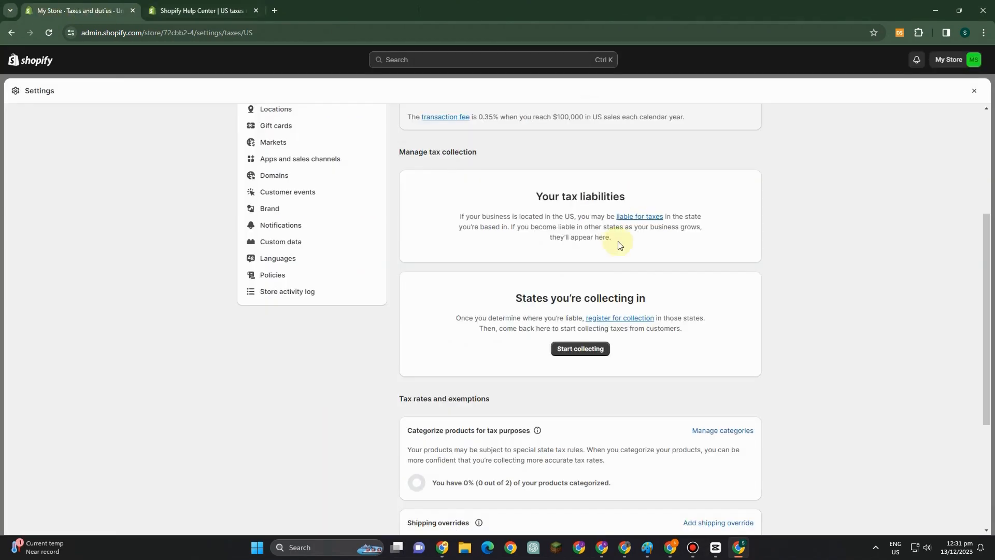
left_click(582, 347)
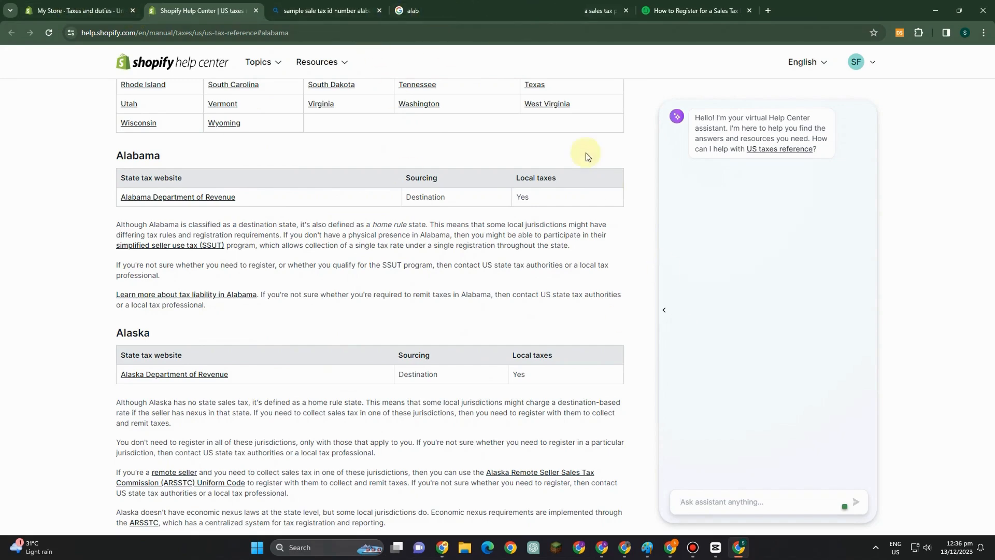
Step: Review the Google results for "alabama SALES TAX ID" on how to get a sales tax ID in Alabama
left_click(438, 13)
scroll(282, 222, "up", 1)
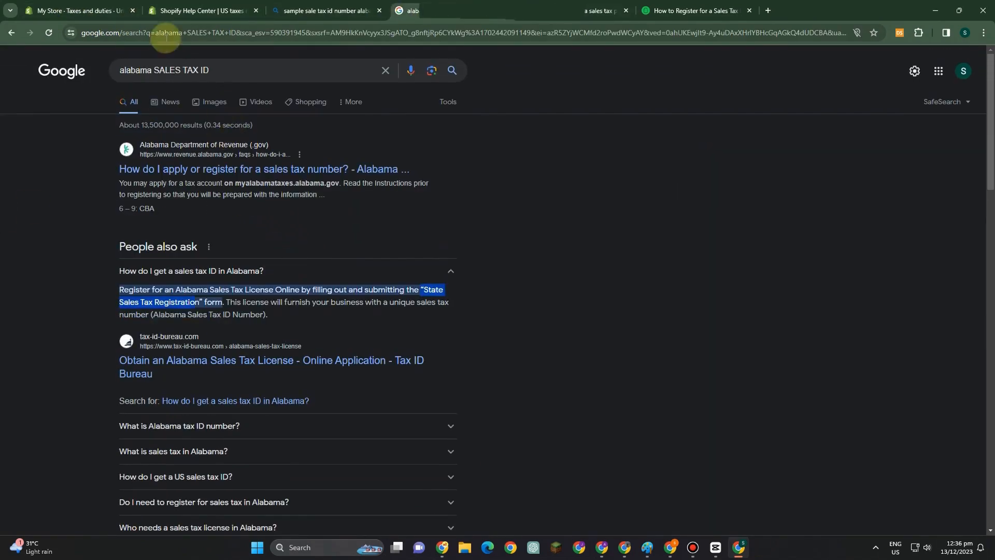
scroll(203, 83, "down", 1)
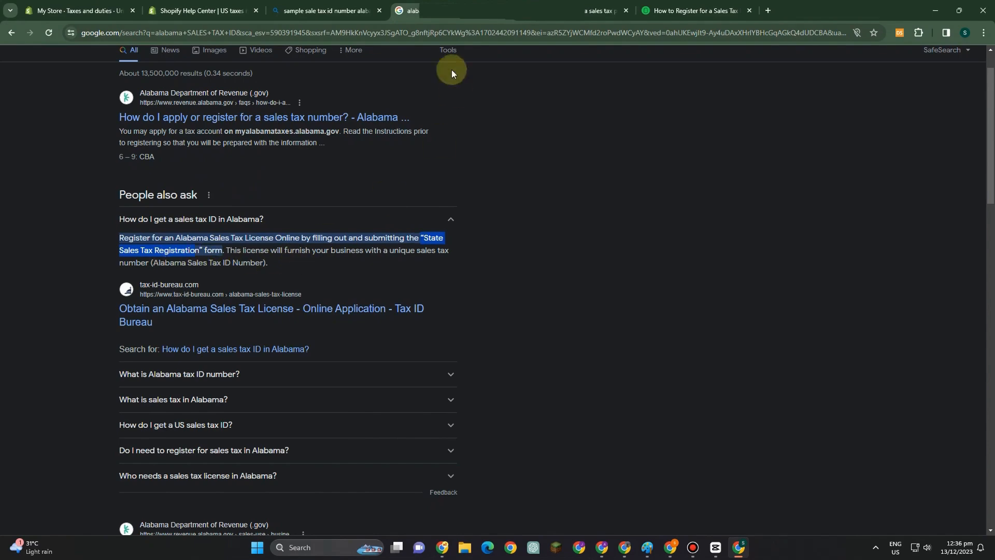
Step: Look over TaxJar's guide on how to register for a sales tax permit and close it
left_click(605, 10)
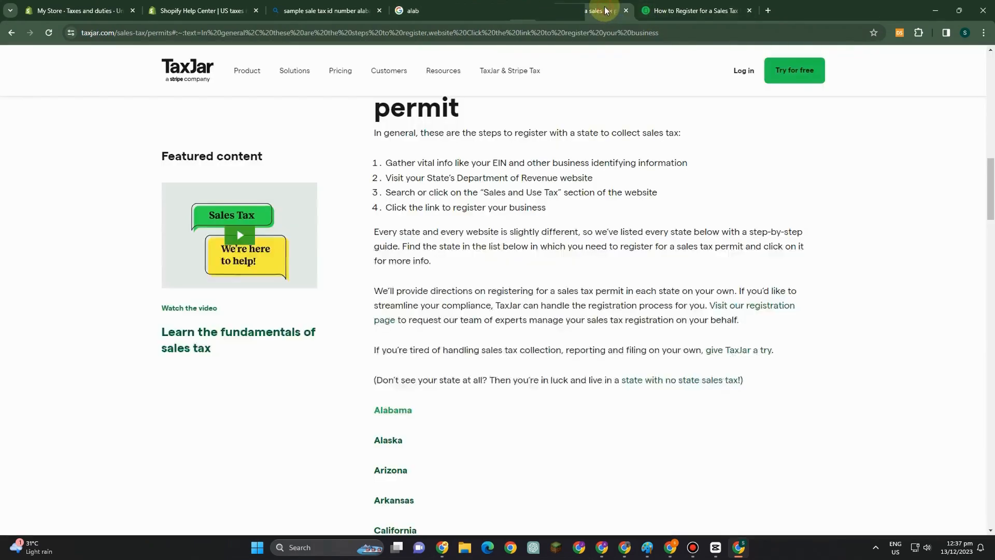
scroll(695, 285, "up", 10)
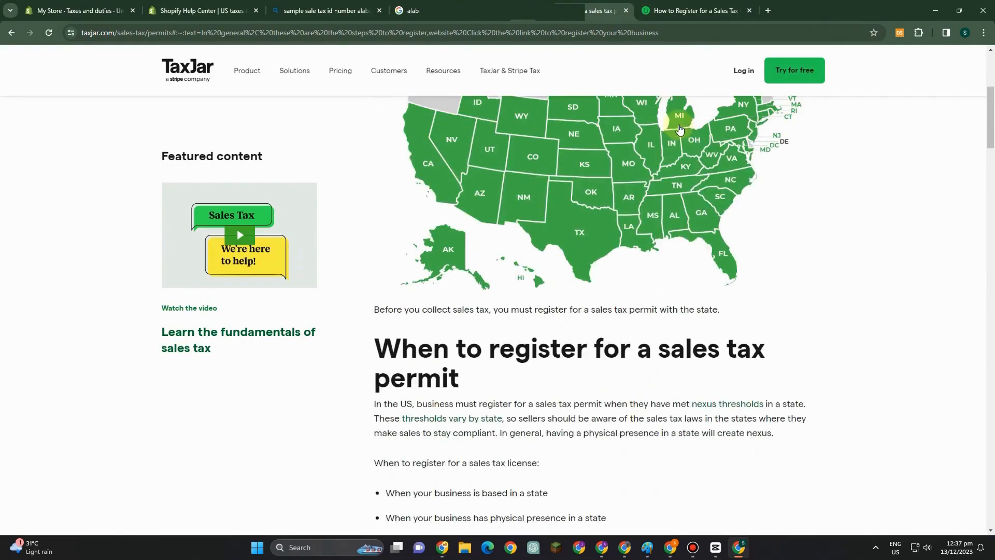
scroll(674, 145, "up", 3)
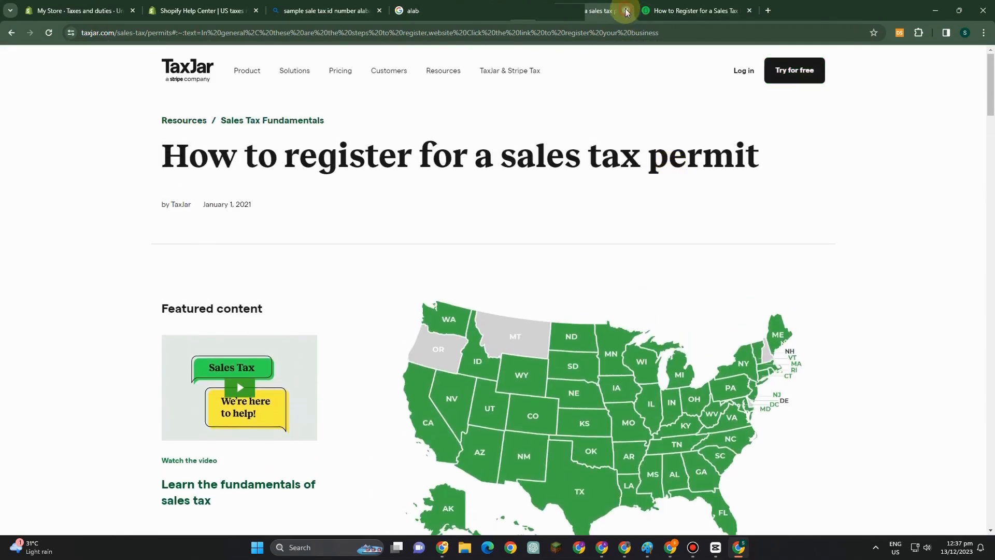
left_click(627, 10)
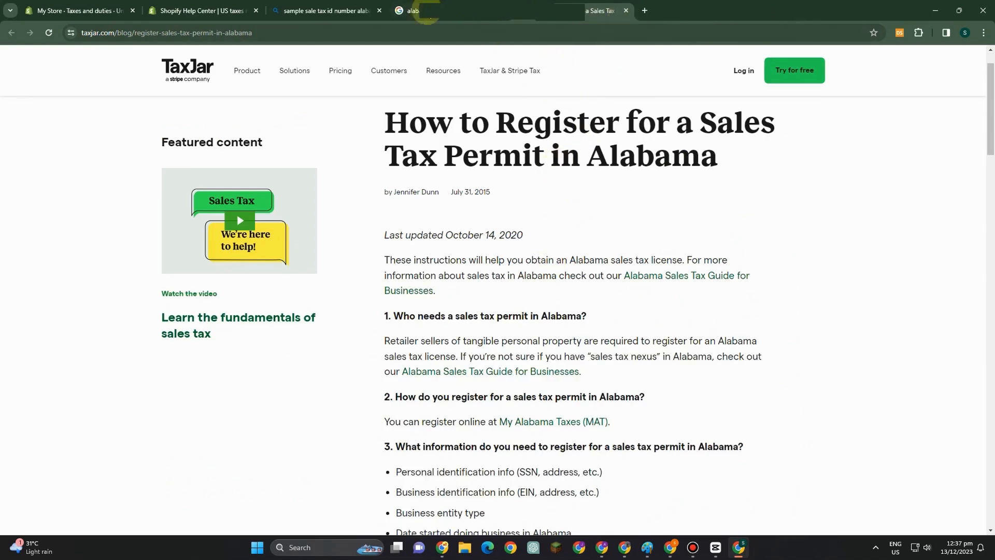
Step: Try to search the web in a new tab for the form named in the Google answer about getting an Alabama sales tax ID
left_click(409, 10)
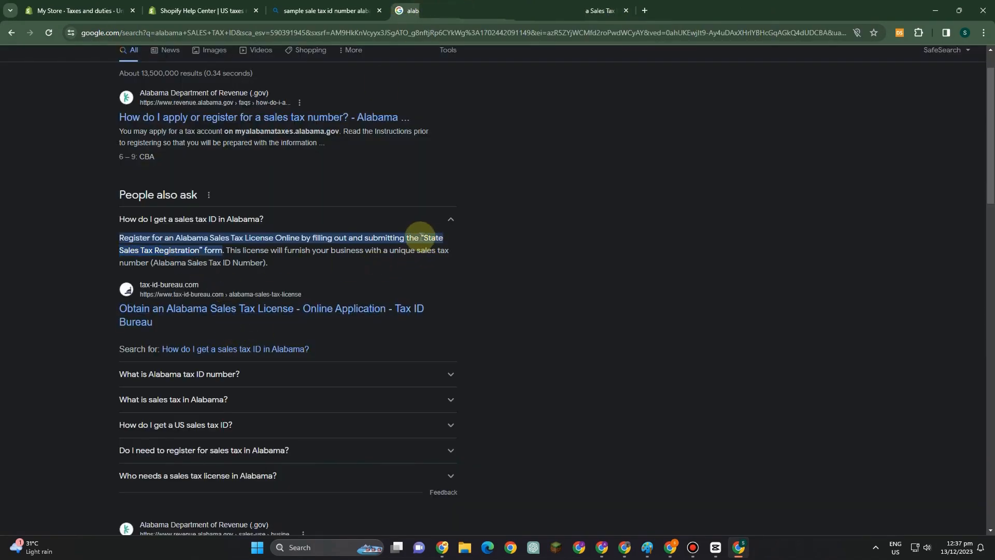
right_click(424, 239)
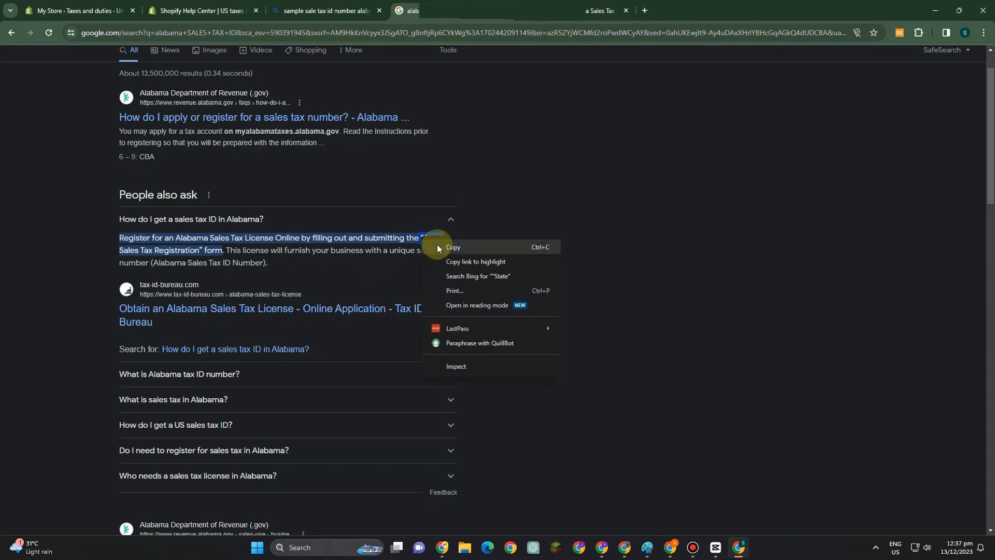
left_click(437, 248)
left_click(645, 10)
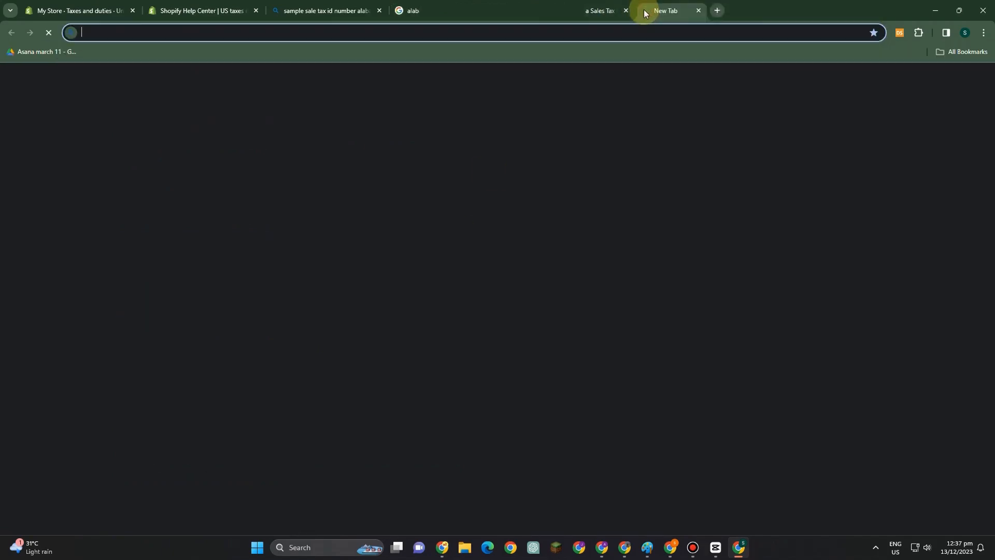
key("ctrl+v")
key("Return")
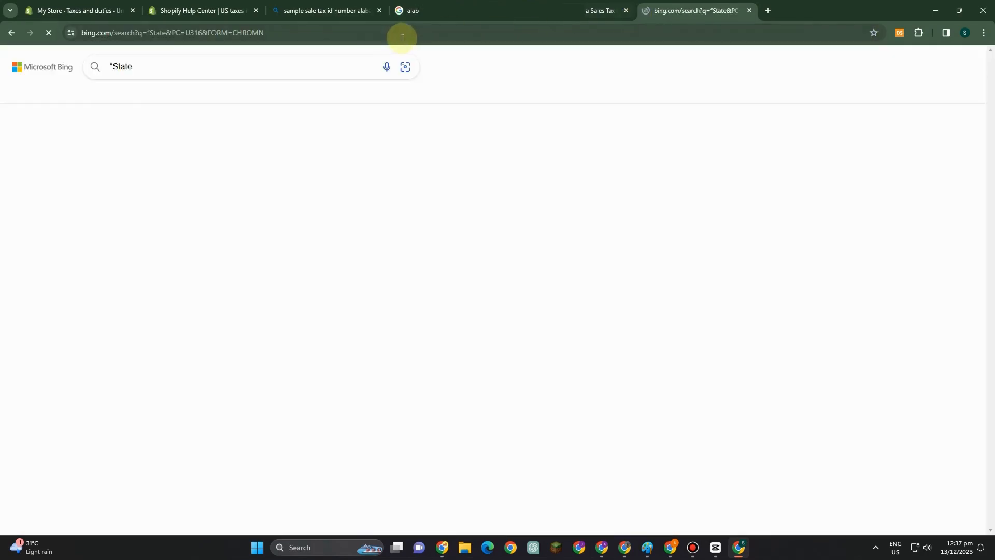
Step: Return to the Google results and copy "State Sales Tax Registration" from the answer on getting a sales tax ID in Alabama
left_click(332, 11)
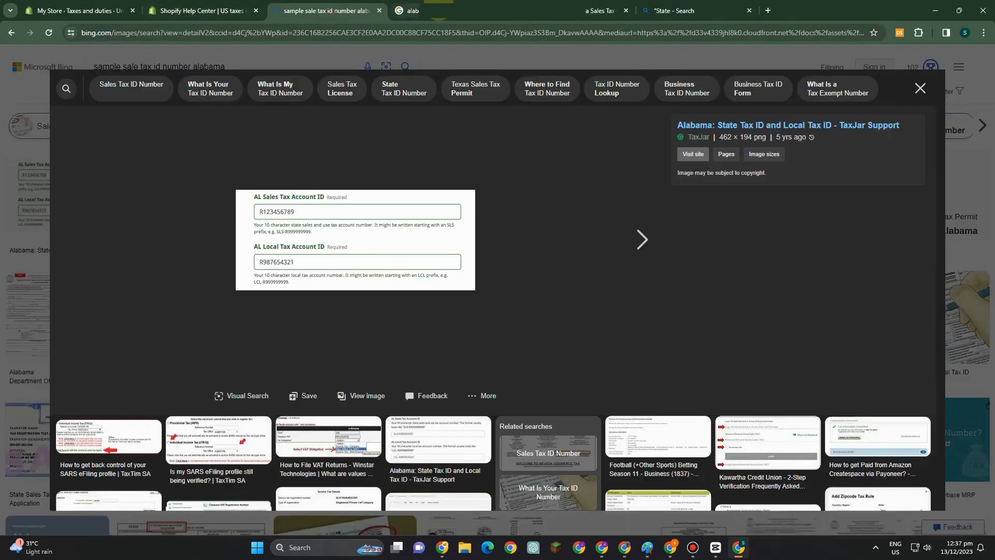
left_click(439, 12)
left_click(429, 228)
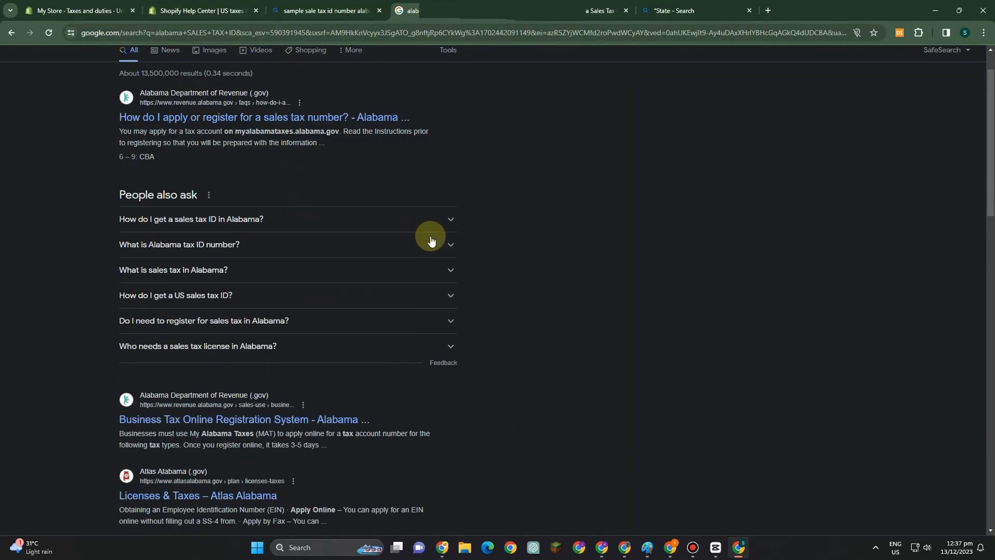
left_click(407, 228)
left_click_drag(420, 237, 201, 252)
right_click(196, 256)
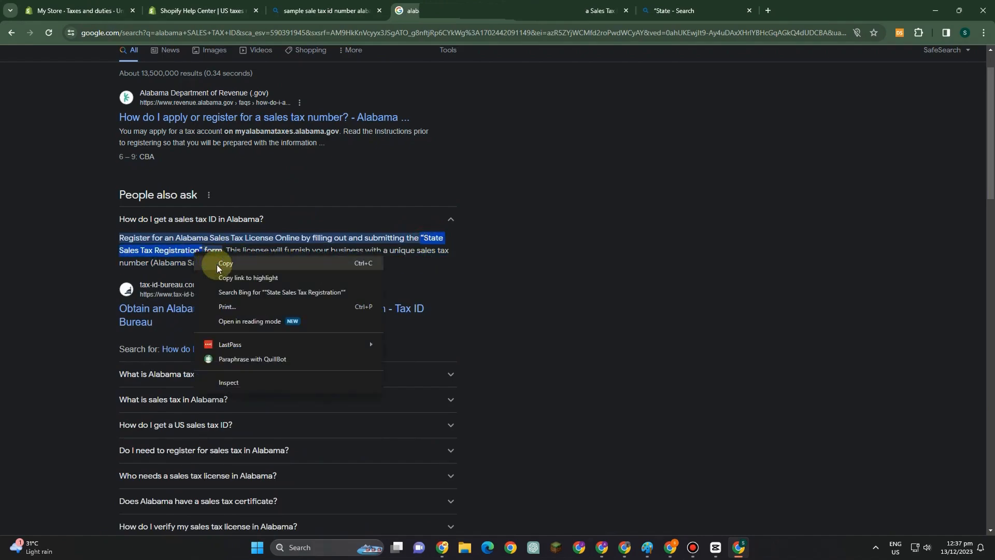
left_click(218, 264)
Step: Try to look up the copied phrase by adding it to the web address of the existing Bing search
left_click(652, 10)
left_click(606, 33)
key("ctrl+v")
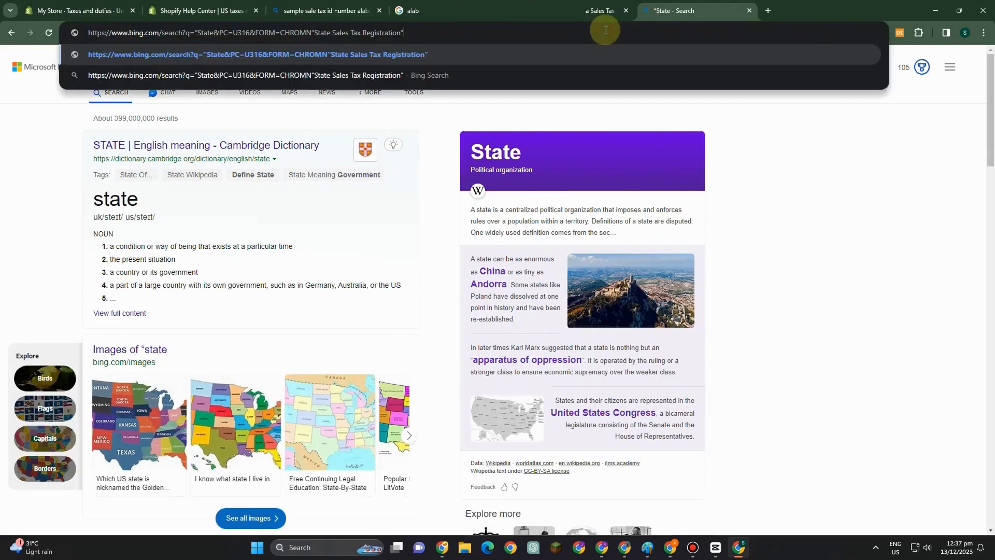
key("Return")
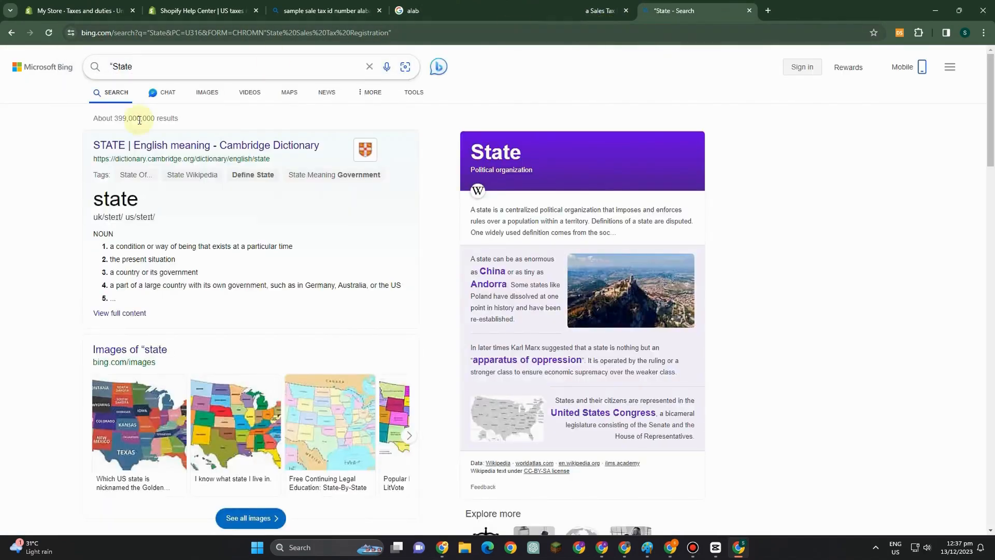
scroll(238, 265, "down", 4)
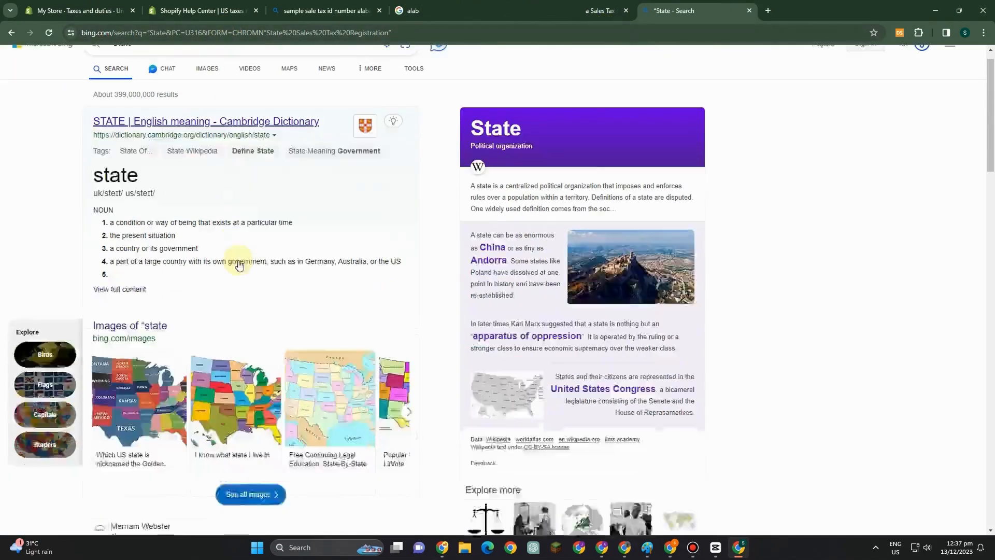
scroll(325, 83, "up", 4)
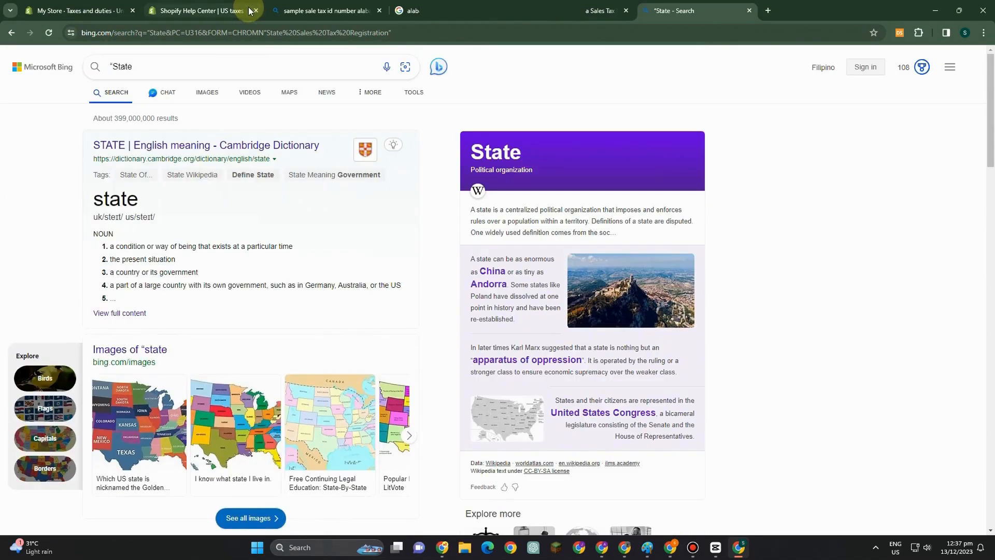
Step: Replace the Bing query with "State Sales Tax Registration", run the search and look through the results
left_click_drag(242, 66, 65, 63)
key("ctrl+v")
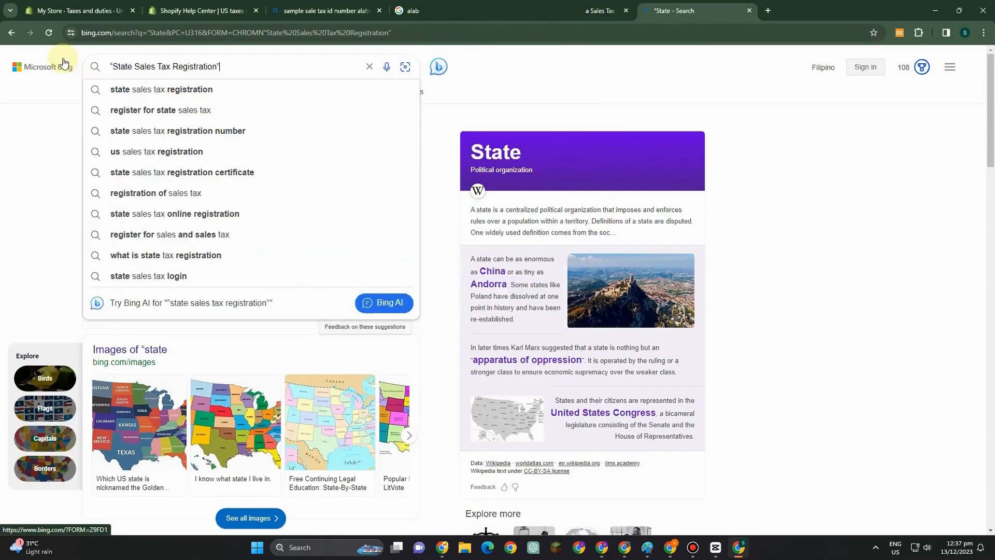
key("Return")
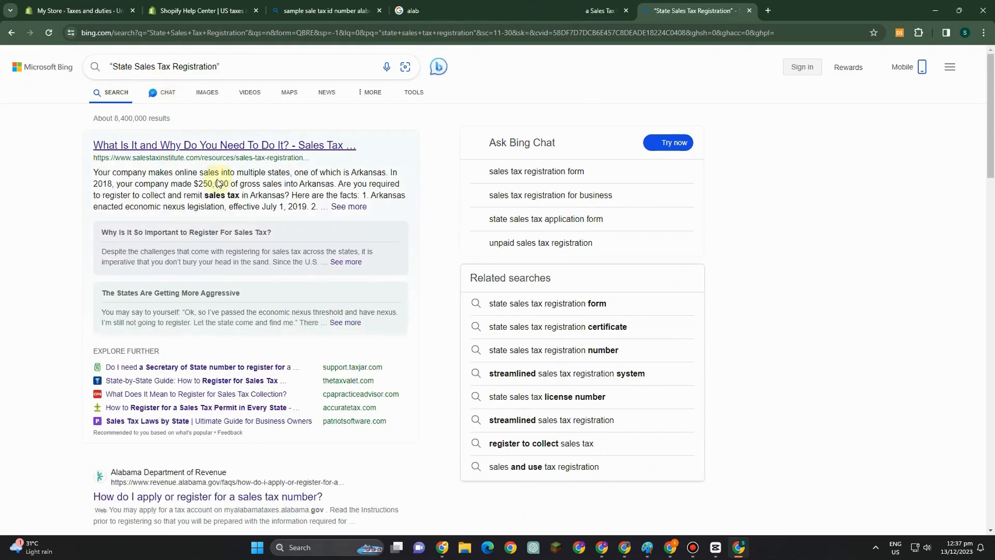
scroll(288, 442, "down", 3)
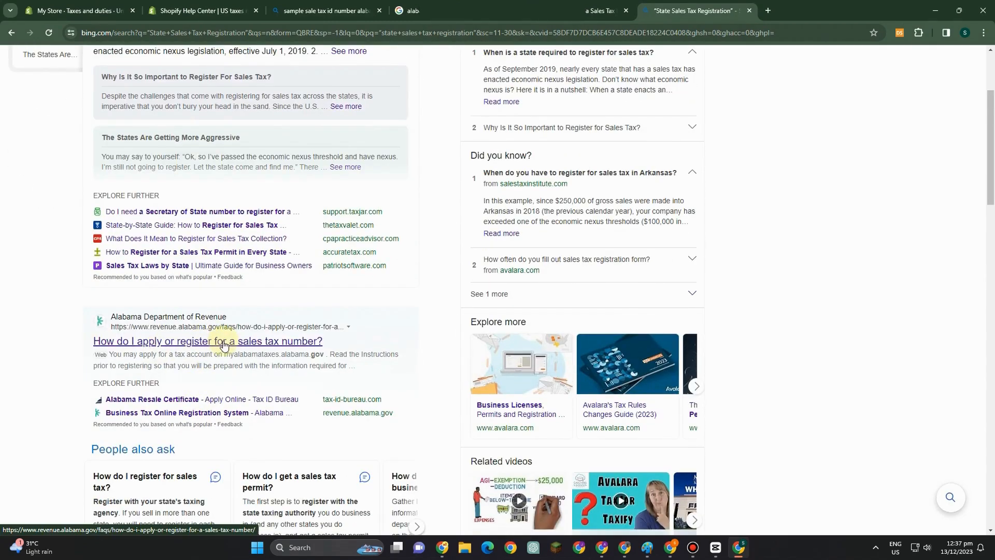
Step: Read TaxJar's Alabama sales tax permit guide on who needs it, how to register, required information, cost, timing and renewal
left_click(604, 11)
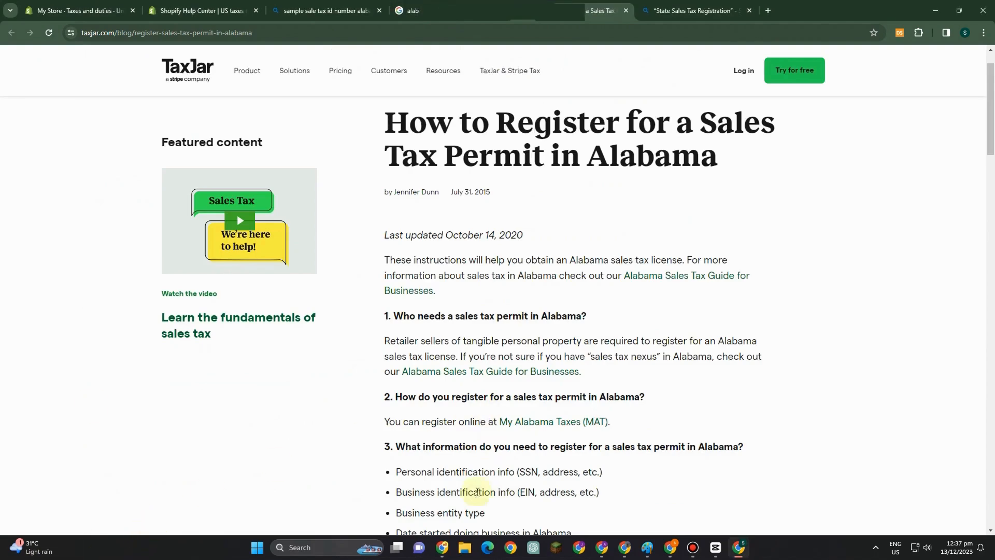
scroll(521, 215, "down", 2)
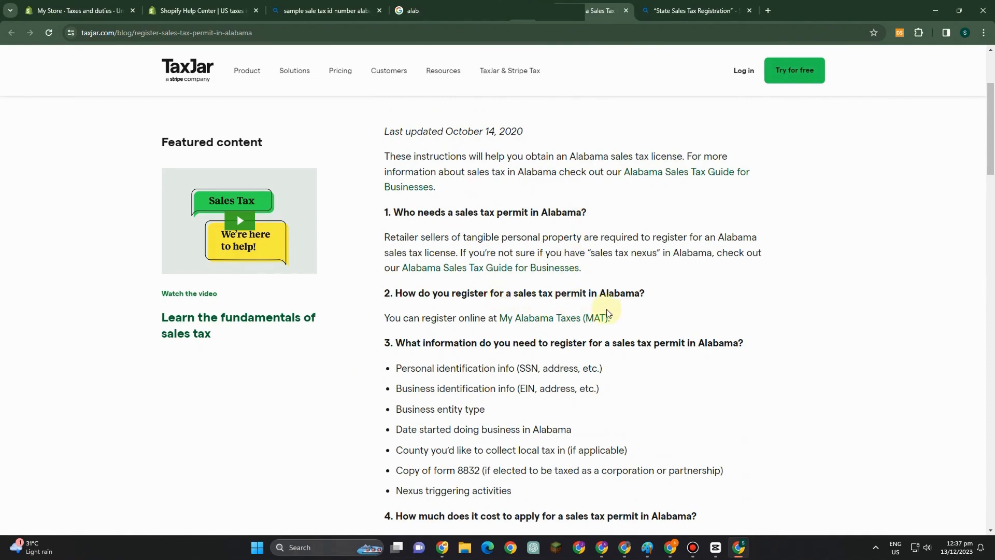
scroll(565, 296, "down", 2)
scroll(576, 409, "down", 2)
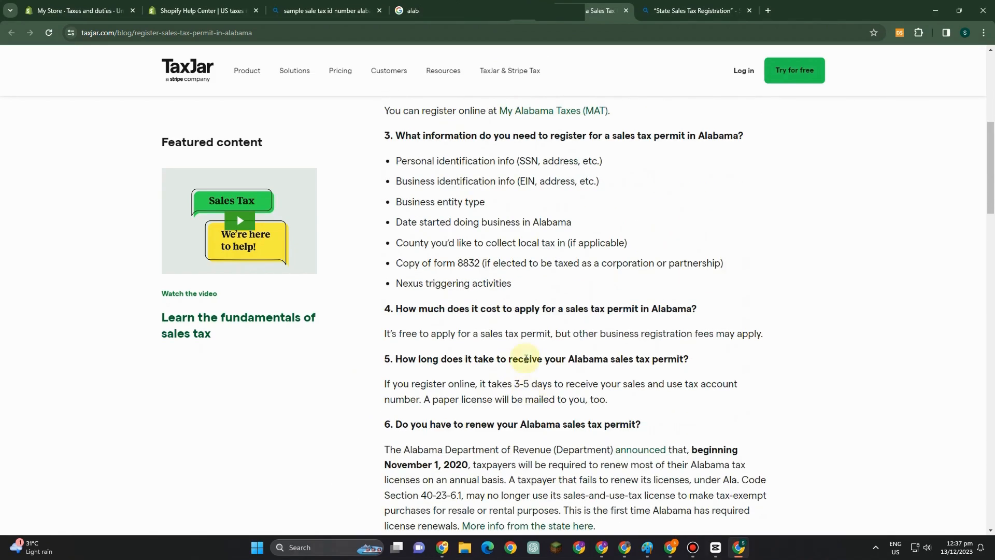
scroll(586, 363, "down", 2)
scroll(589, 338, "down", 5)
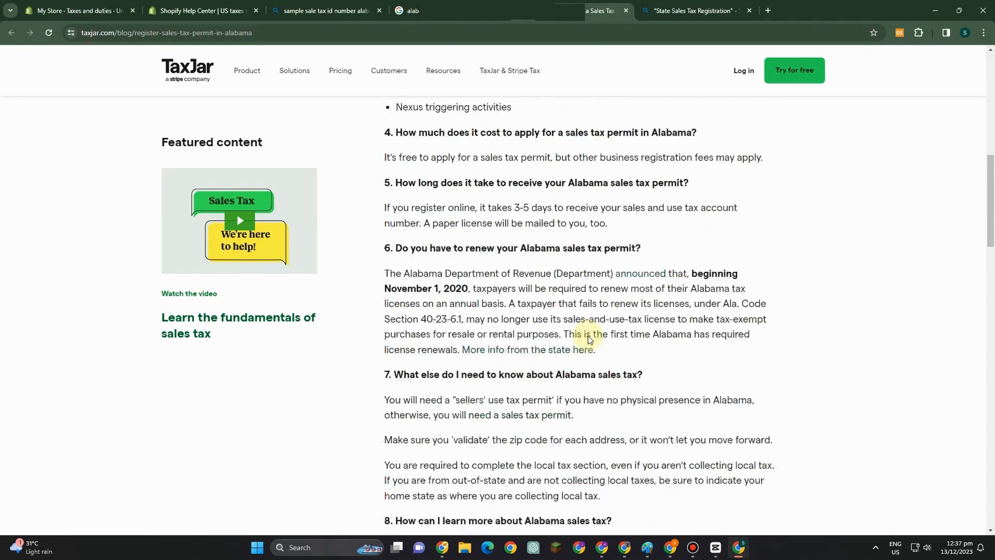
scroll(589, 336, "down", 7)
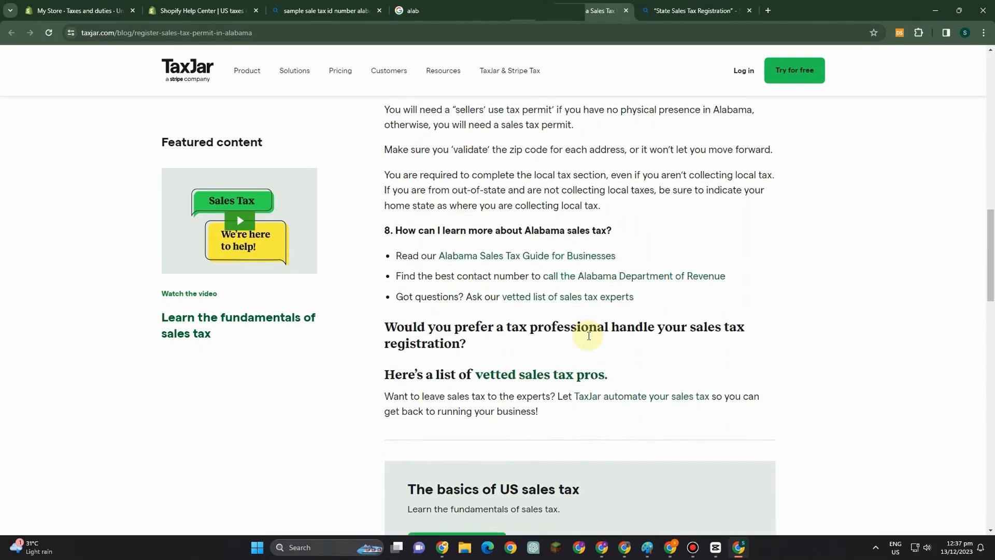
scroll(588, 337, "up", 14)
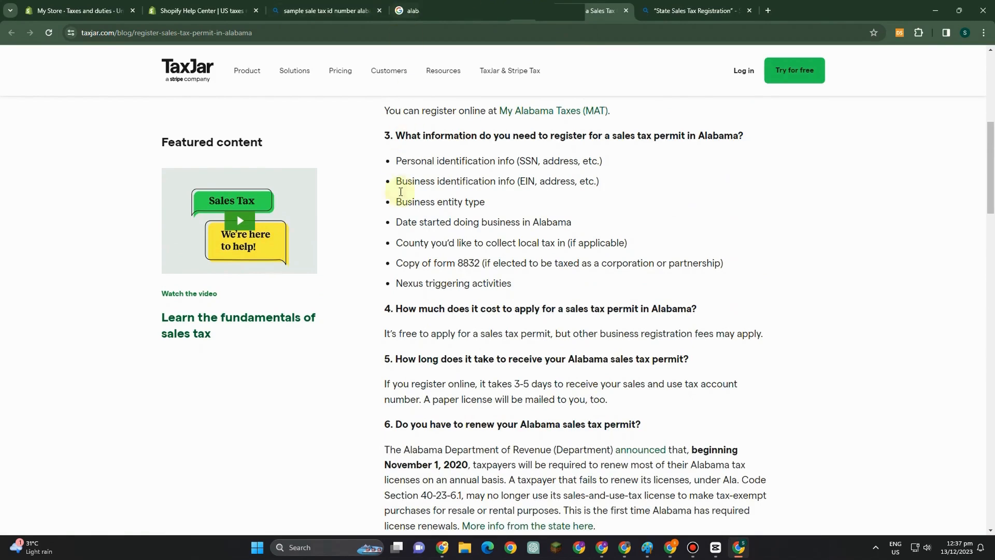
scroll(551, 404, "up", 4)
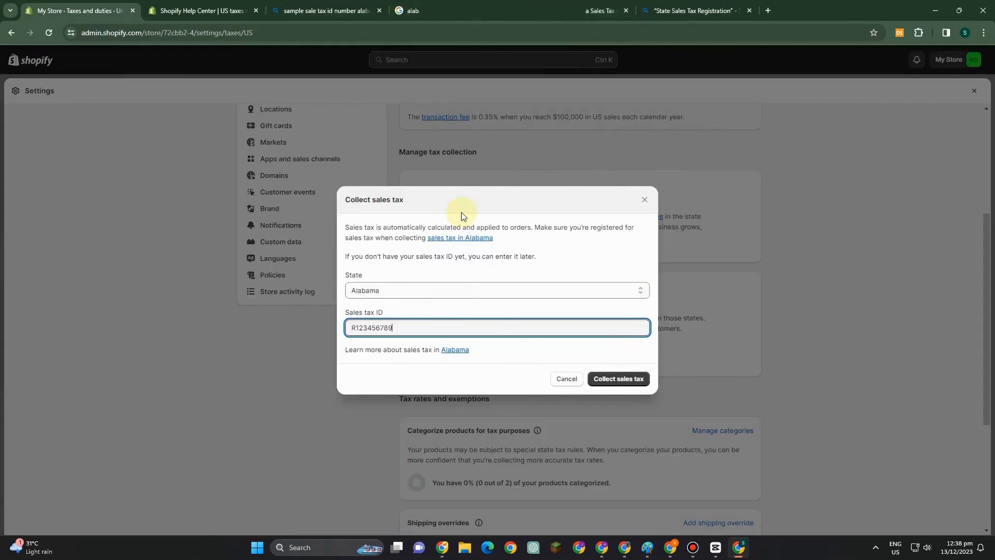
Step: Start collecting sales tax in Alabama with the filled-in sales tax ID and check the regions being collected in
left_click(631, 378)
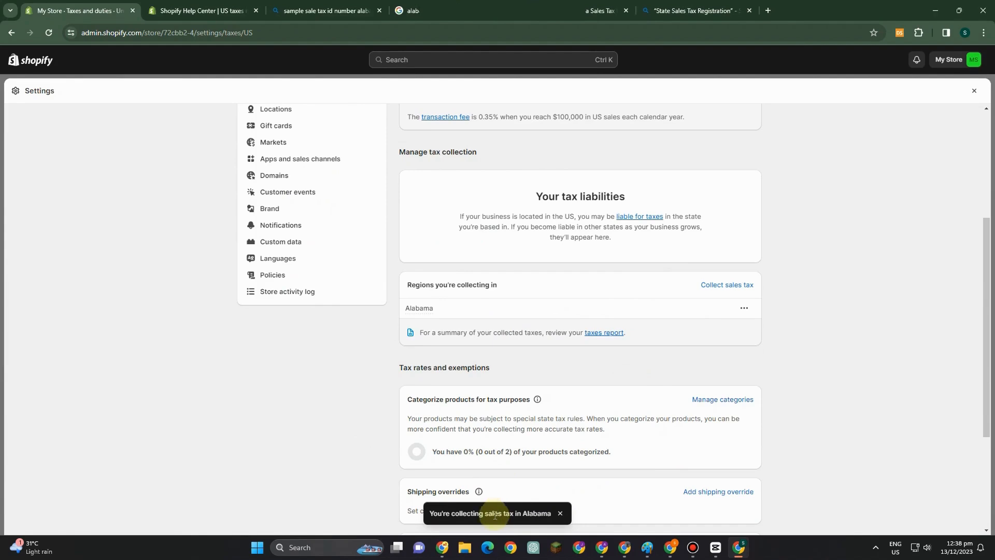
left_click_drag(428, 514, 550, 517)
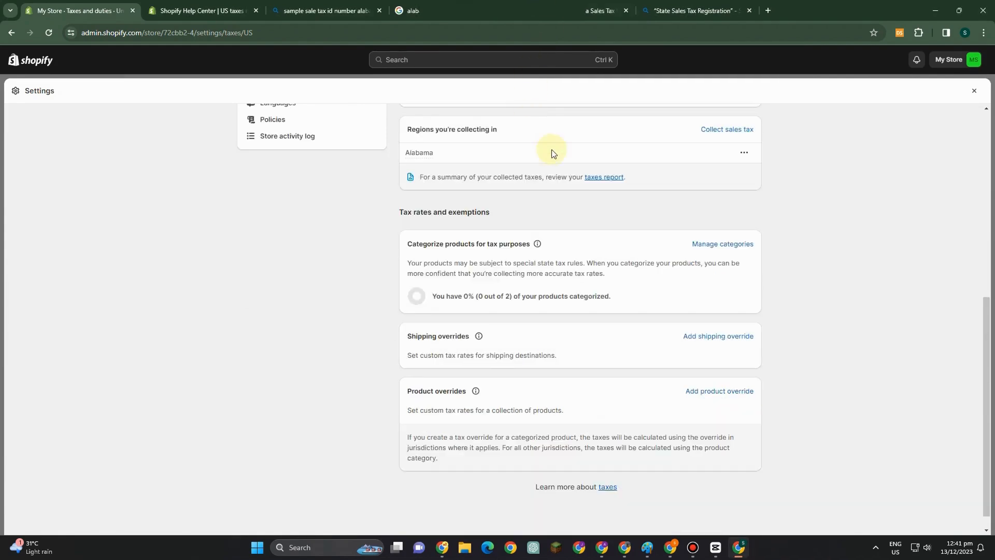
scroll(454, 173, "up", 1)
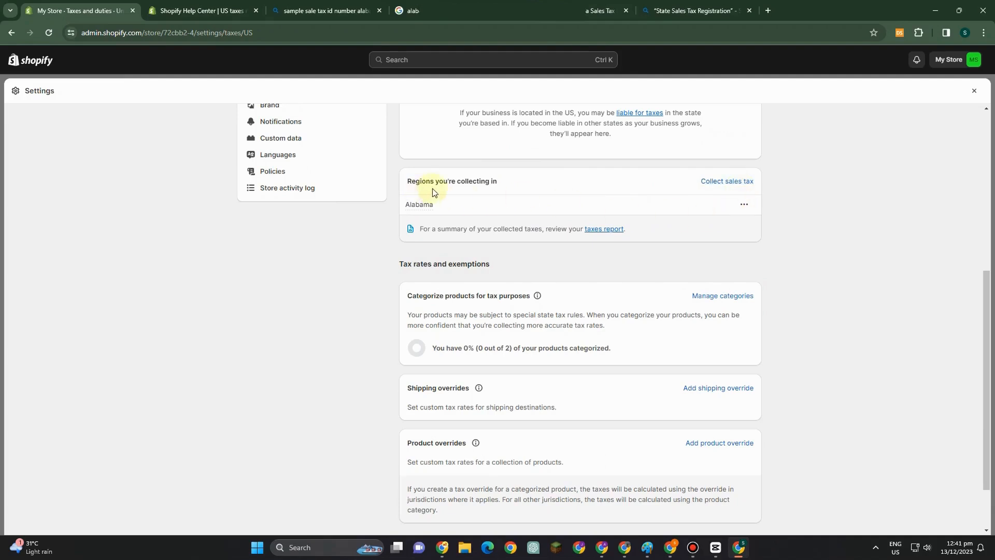
mouse_move(410, 207)
Step: Add a shipping override for Alabama with a 10% tax rate
scroll(549, 338, "down", 2)
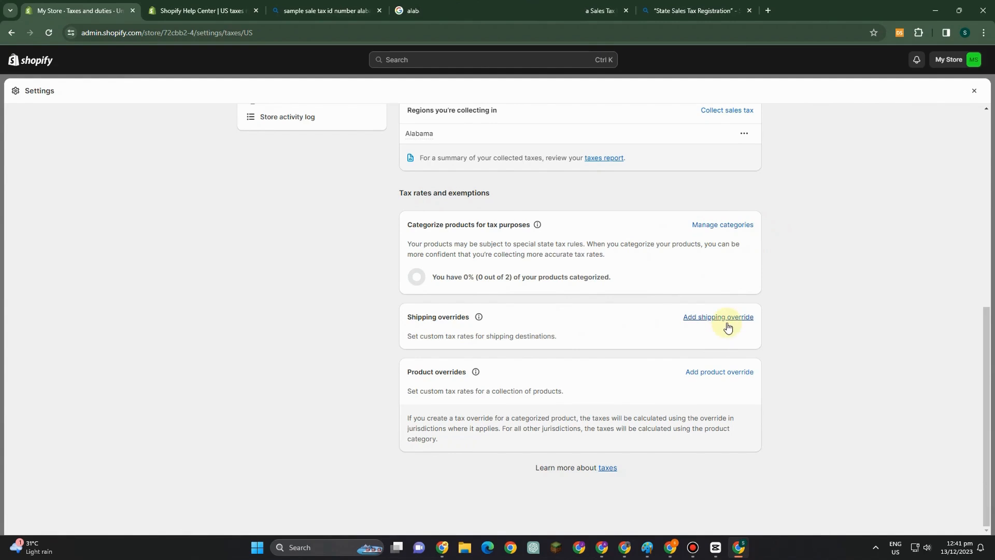
left_click_drag(406, 317, 470, 317)
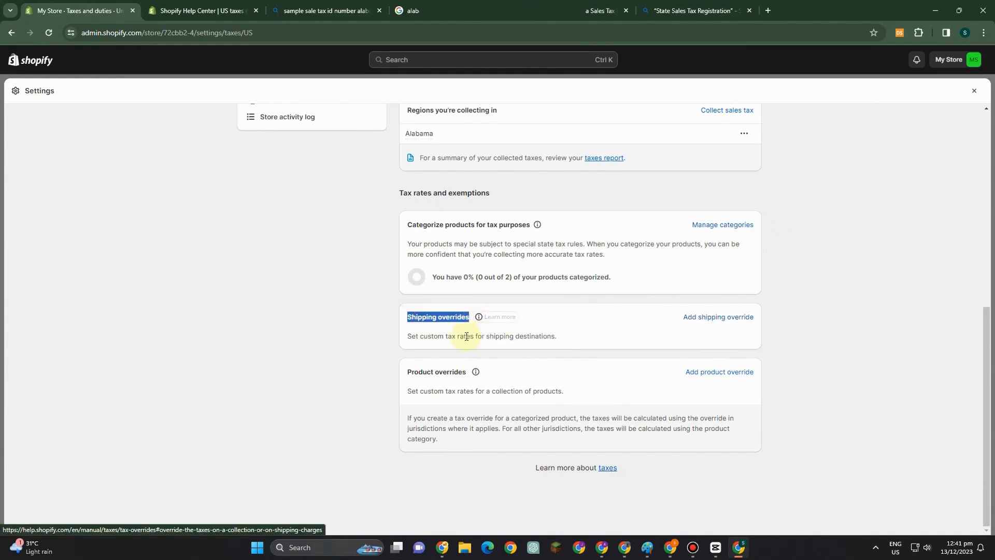
left_click_drag(407, 336, 678, 333)
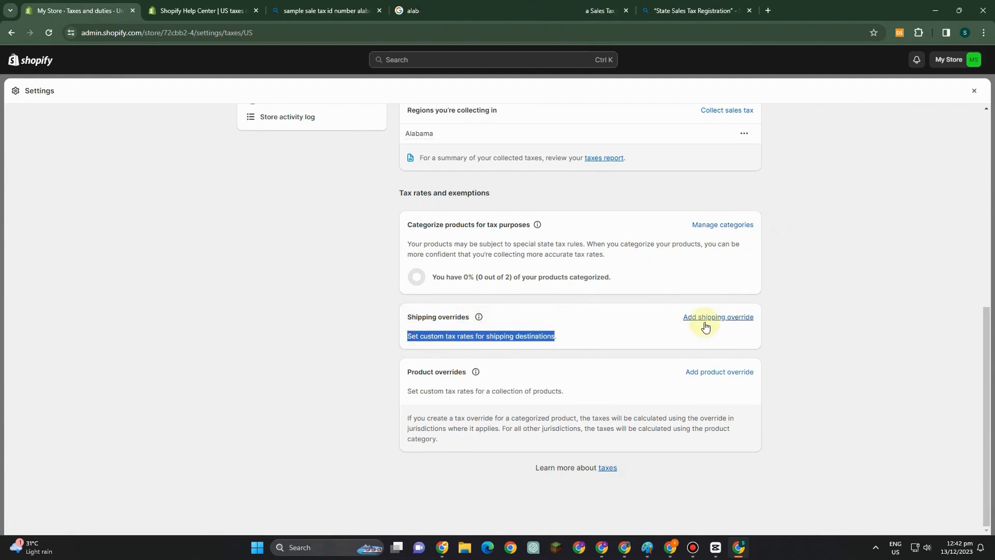
left_click(705, 324)
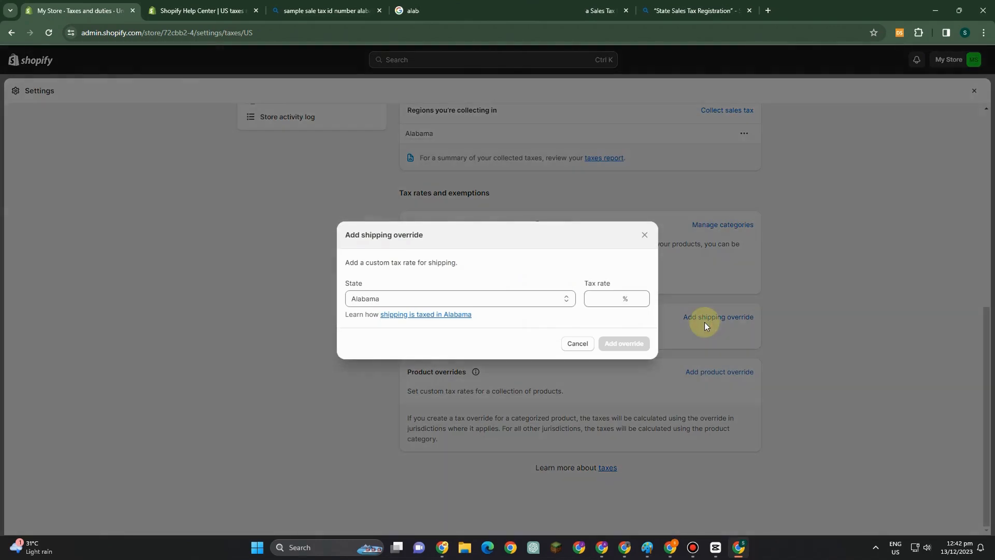
left_click(603, 301)
type("10")
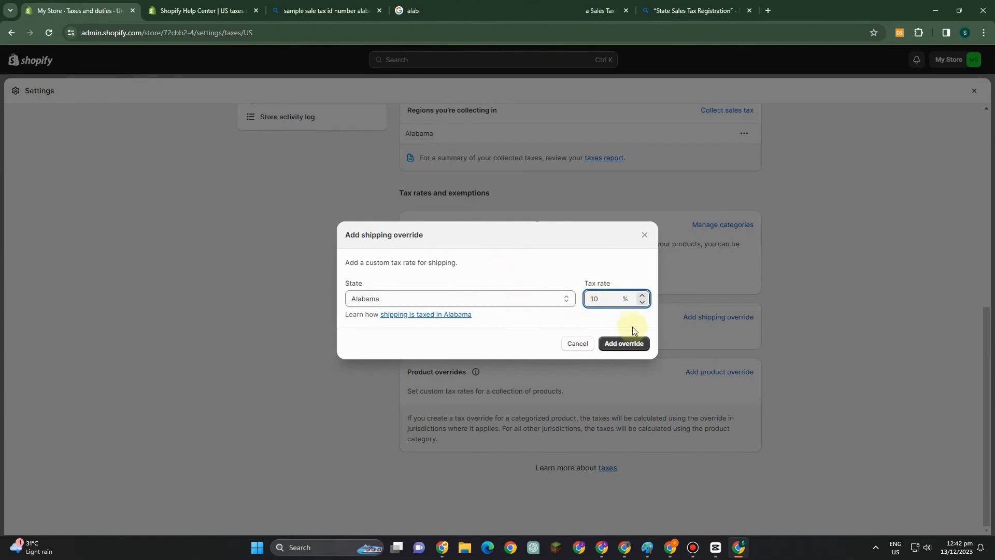
left_click(630, 344)
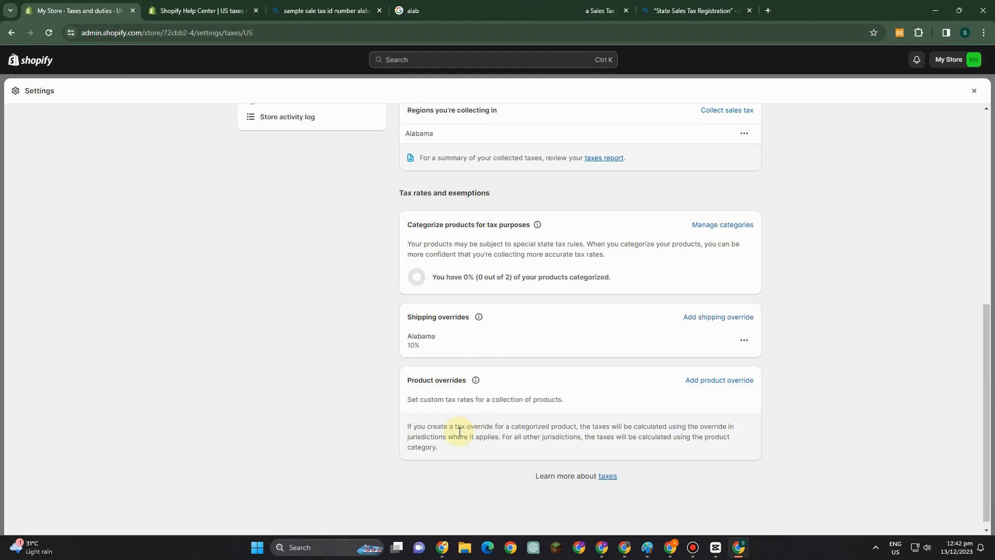
Step: Add a product override for the Bags & Wallets collection in Alabama with a 10% tax rate
left_click(711, 381)
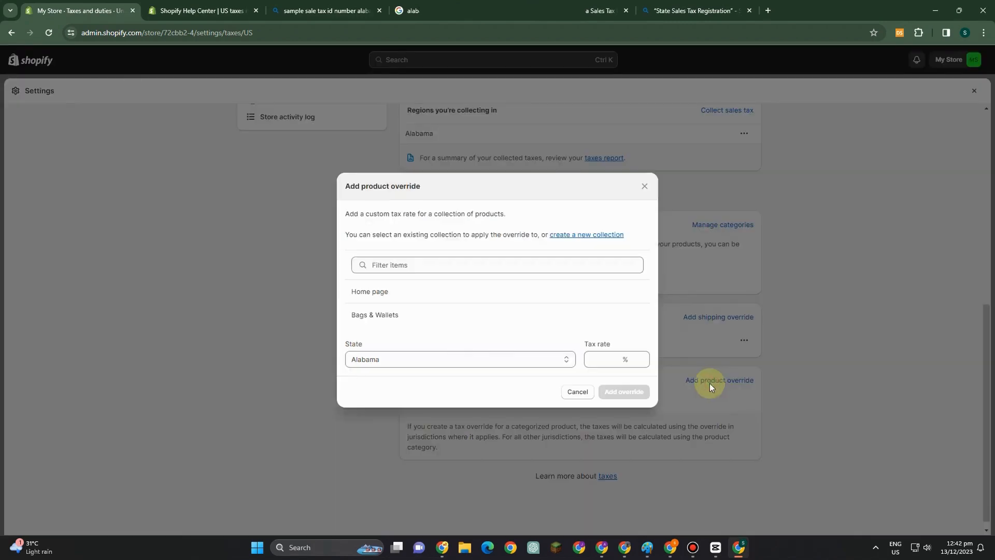
left_click(381, 317)
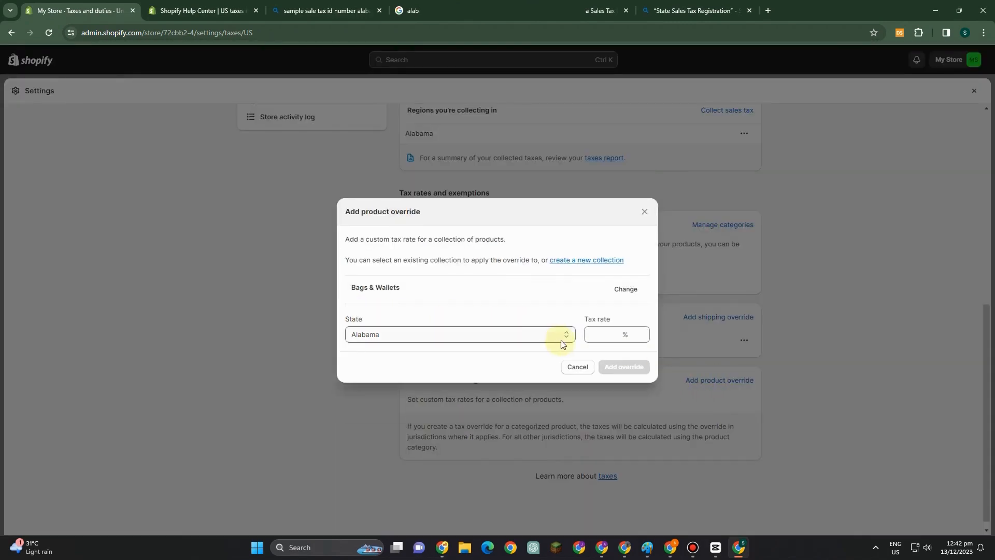
left_click(602, 334)
type("10")
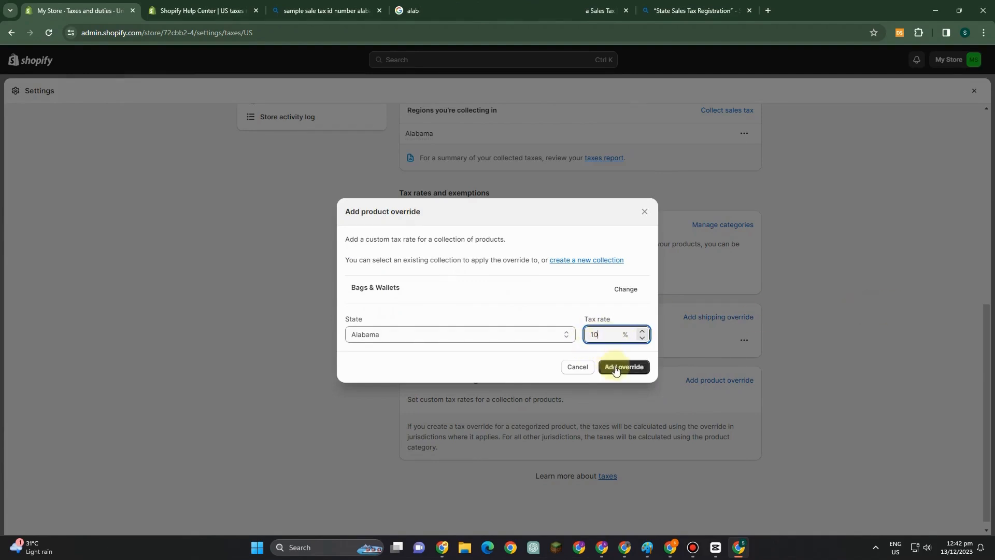
left_click(616, 368)
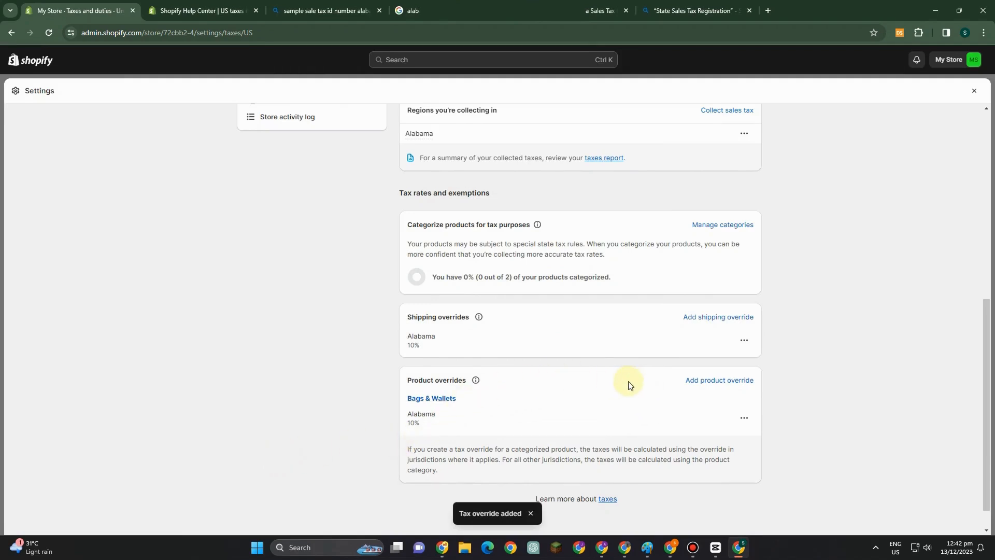
scroll(414, 446, "down", 1)
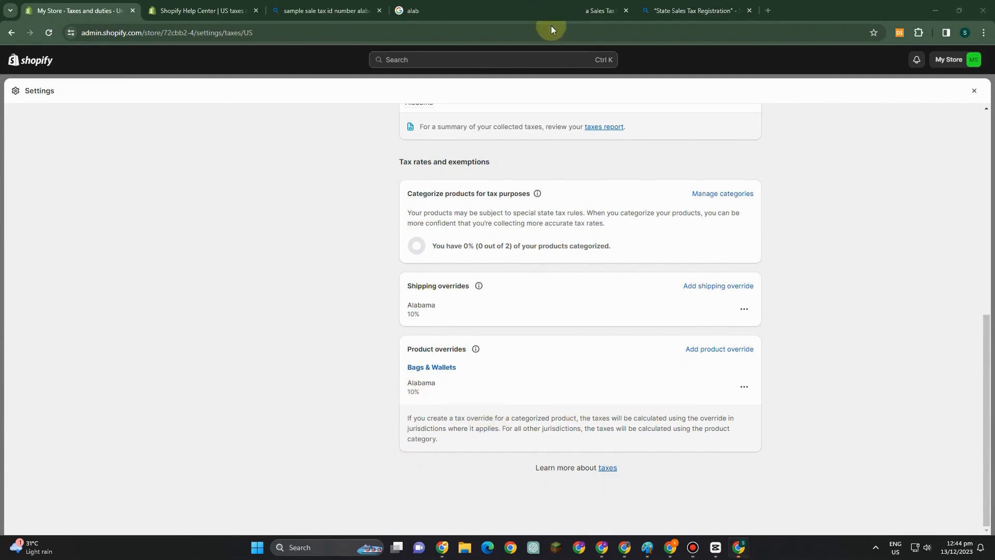
Step: Review the United States tax settings and overrides, view the taxes report of collected taxes, and return to the settings
scroll(657, 273, "up", 4)
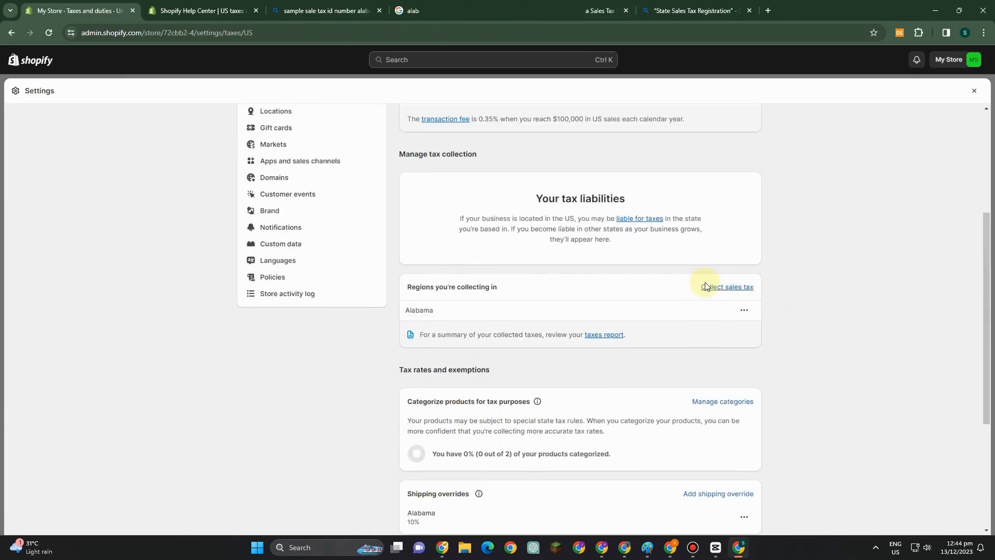
scroll(705, 287, "up", 2)
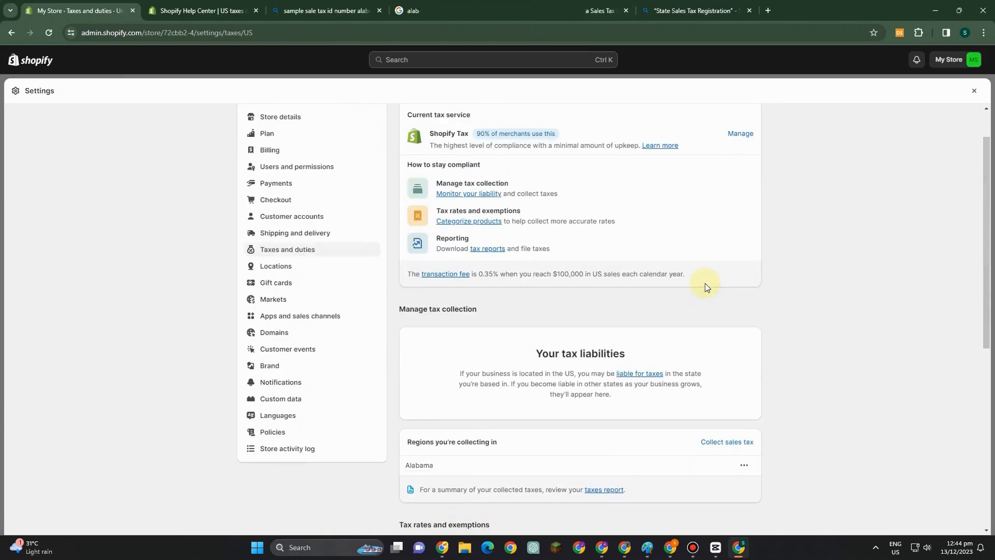
scroll(709, 288, "down", 4)
scroll(434, 309, "down", 2)
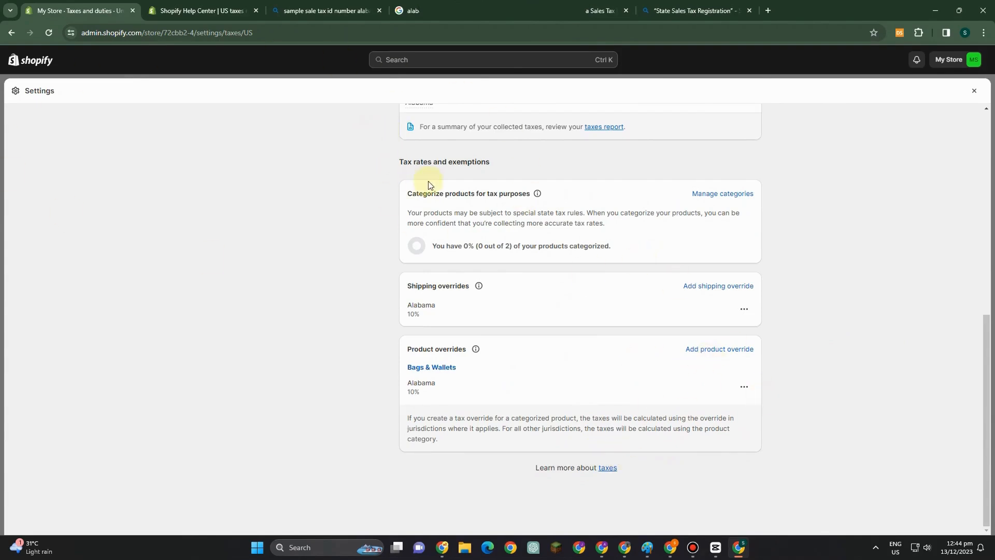
left_click_drag(471, 132, 585, 130)
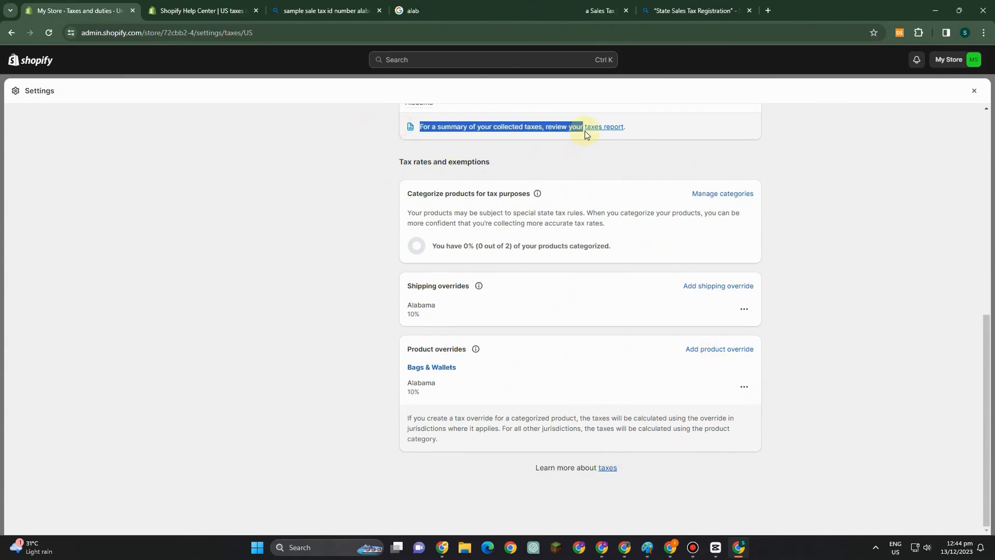
left_click(600, 127)
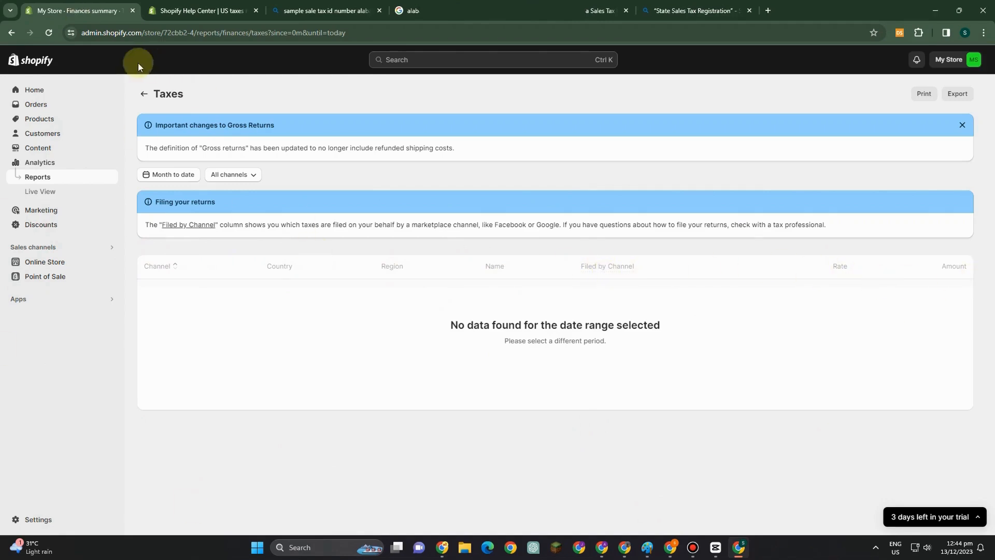
left_click(11, 39)
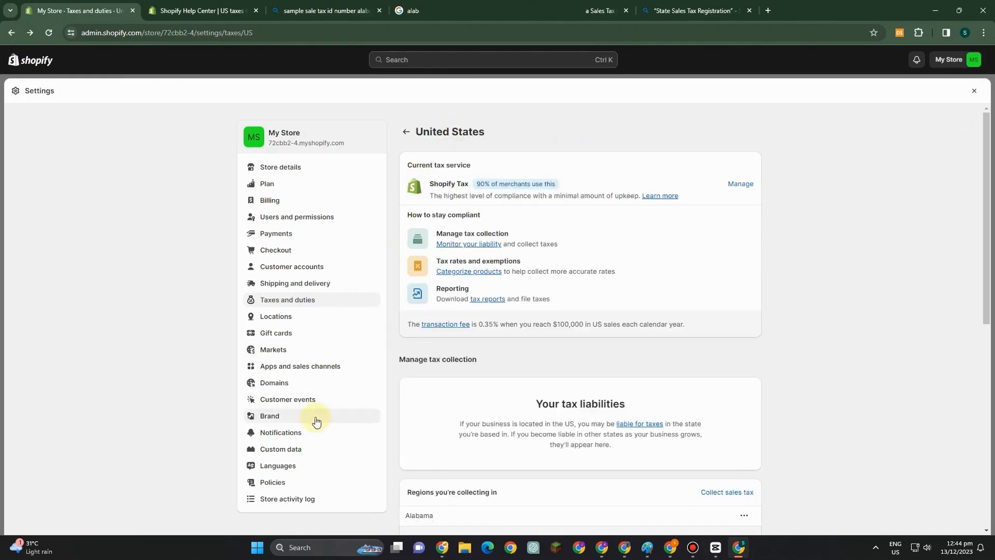
Step: Examine the duties and import taxes section in Taxes and duties and compare the Basic, Shopify and Advanced plans
left_click(294, 302)
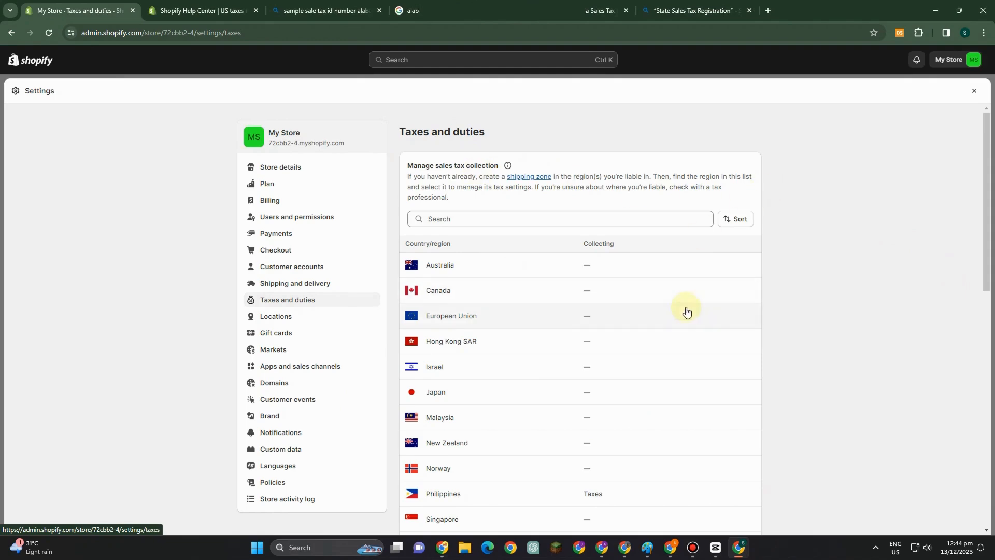
scroll(689, 311, "down", 8)
scroll(694, 309, "down", 1)
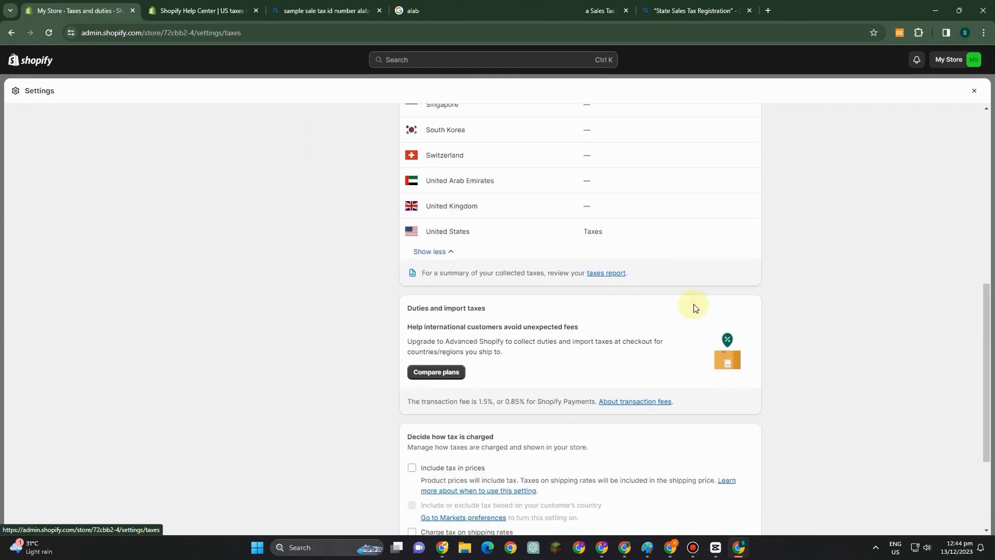
left_click_drag(406, 308, 502, 317)
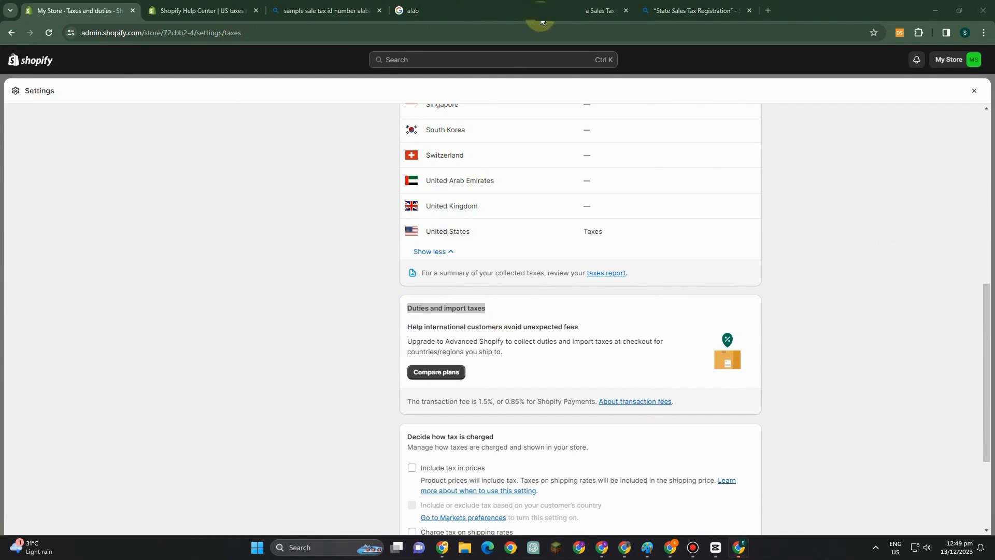
left_click_drag(408, 308, 488, 309)
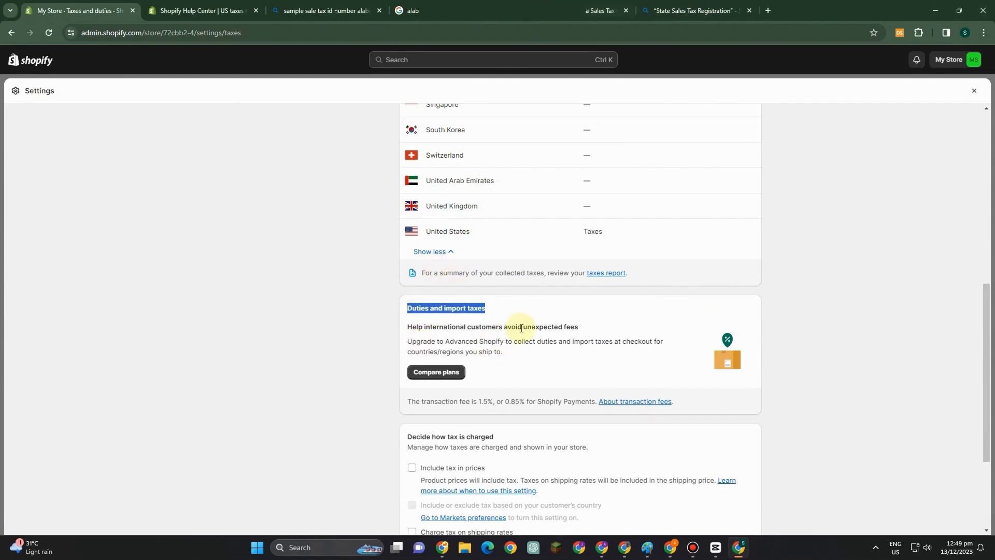
left_click(444, 375)
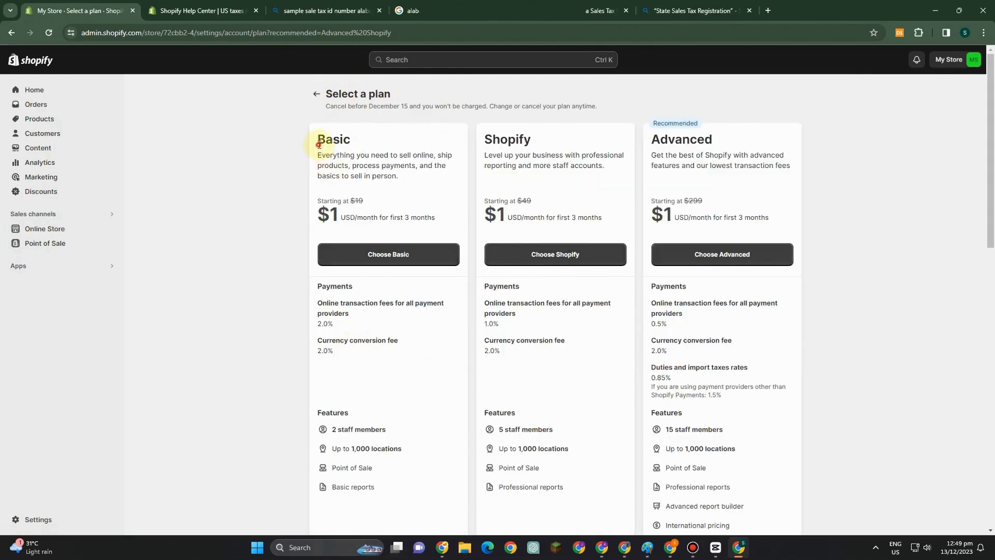
left_click_drag(318, 145, 406, 196)
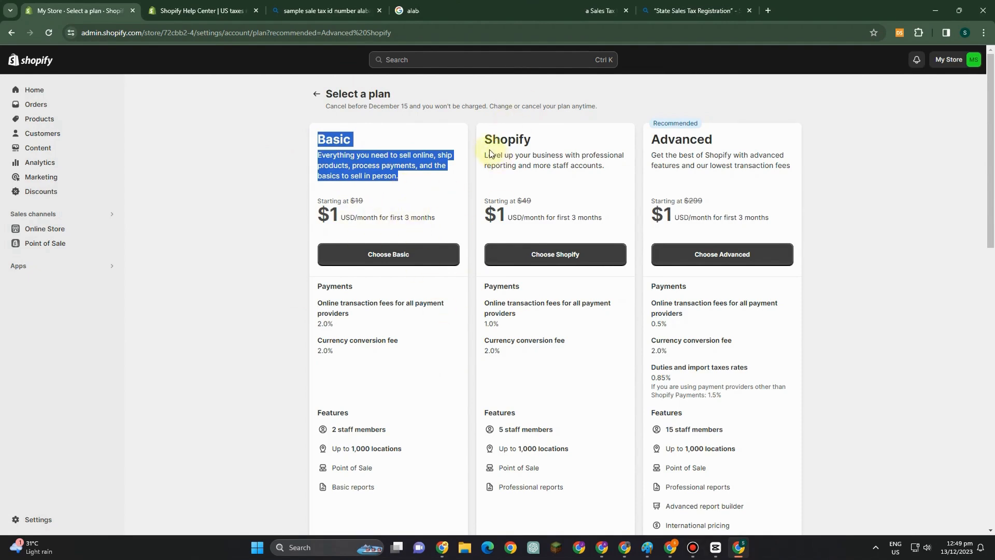
left_click_drag(491, 138, 531, 166)
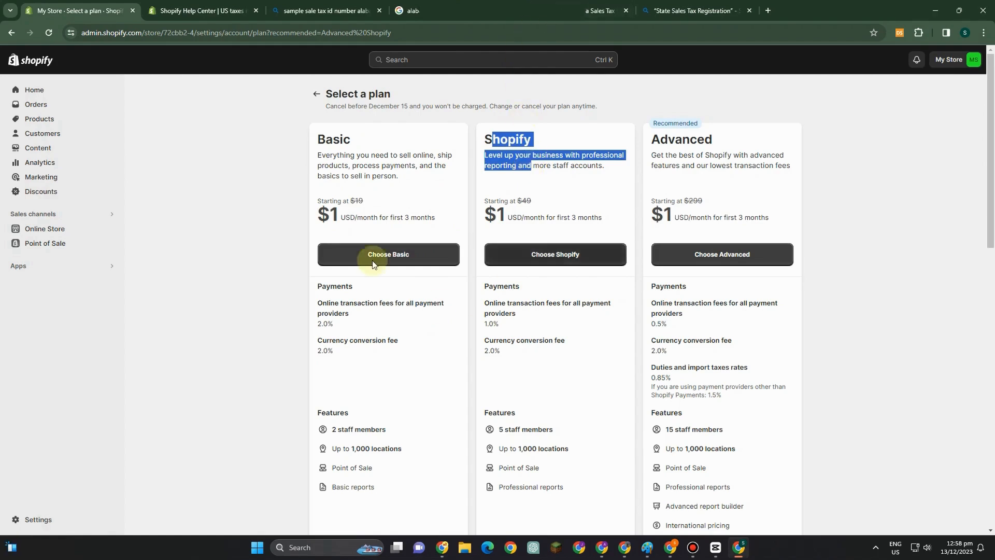
left_click(316, 94)
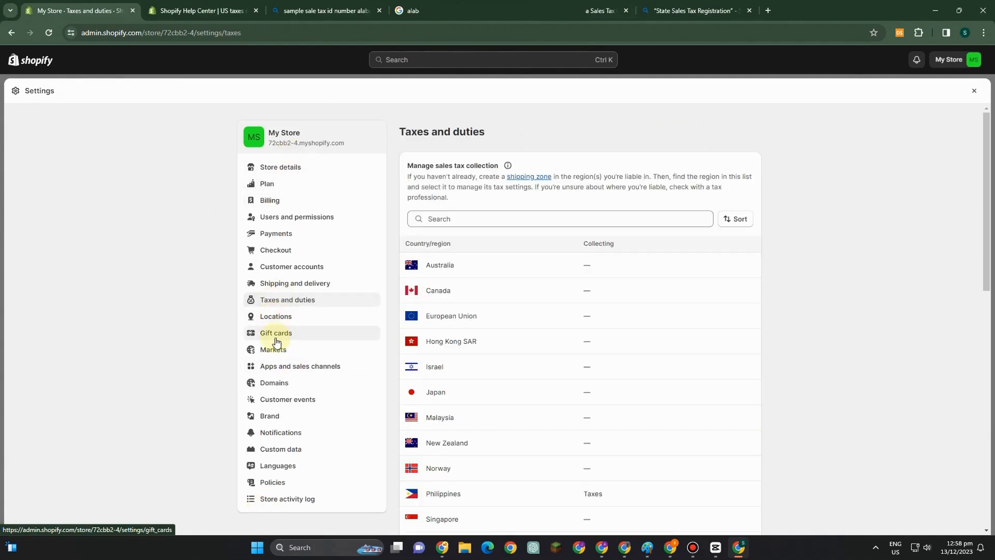
Step: Enable including tax in prices, charging tax on shipping rates and charging VAT on digital goods, without saving
scroll(473, 326, "down", 8)
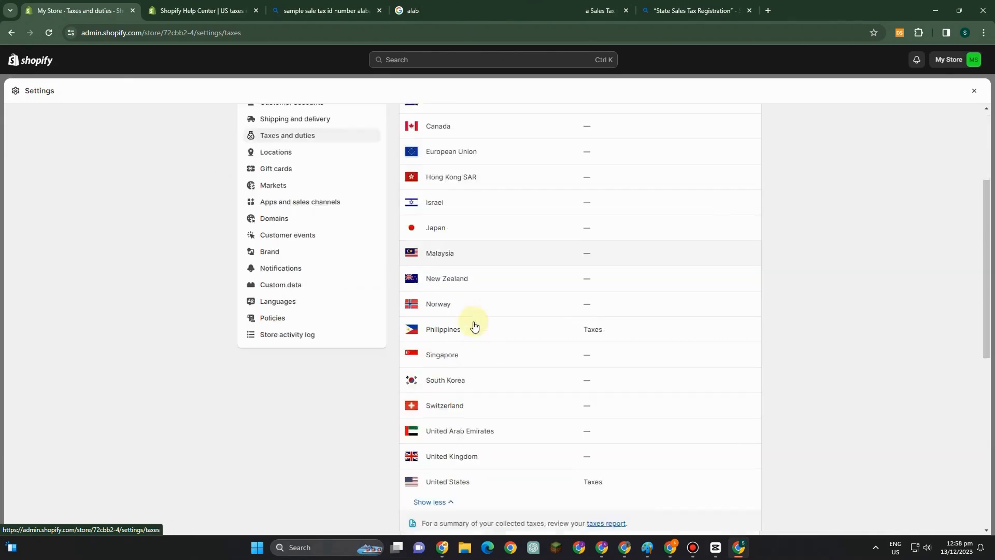
scroll(483, 336, "down", 3)
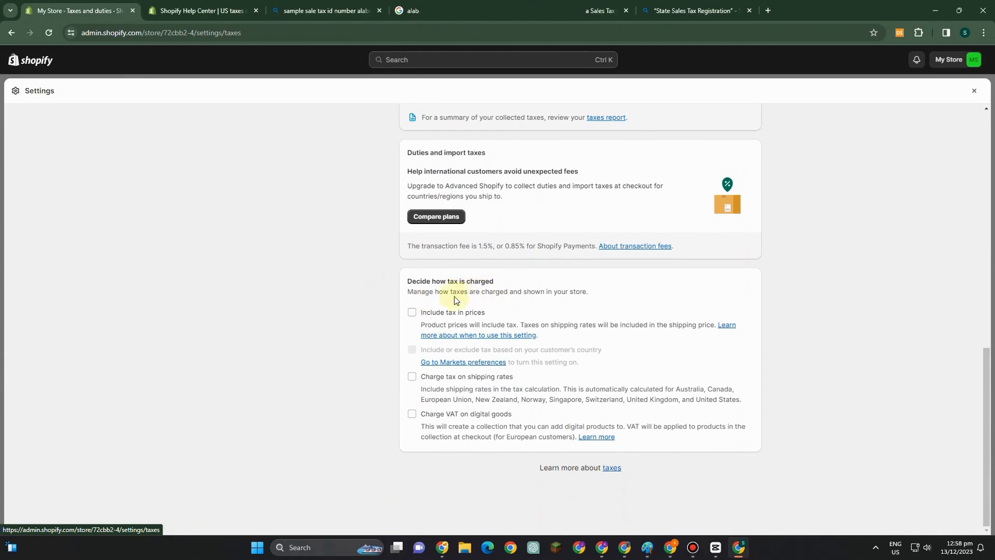
left_click(413, 312)
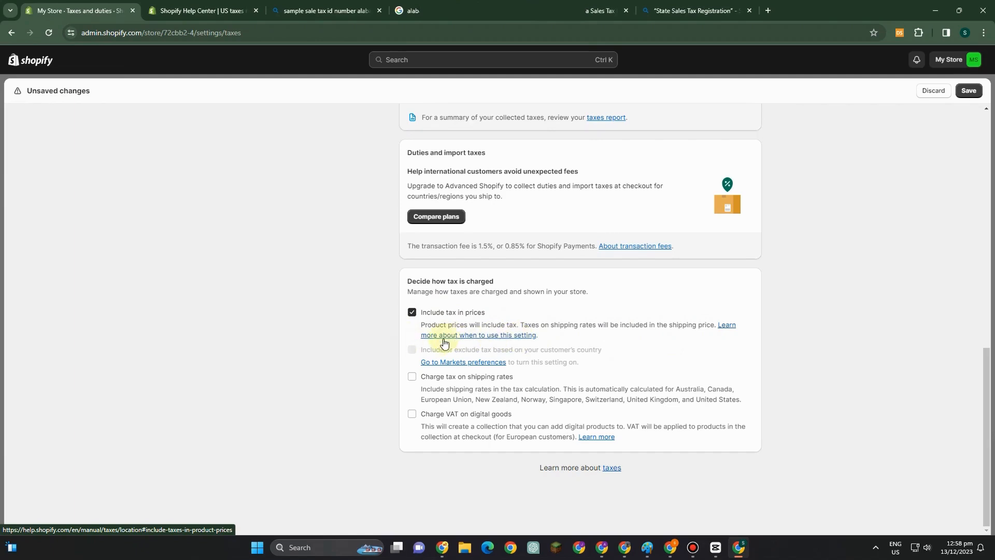
left_click(412, 377)
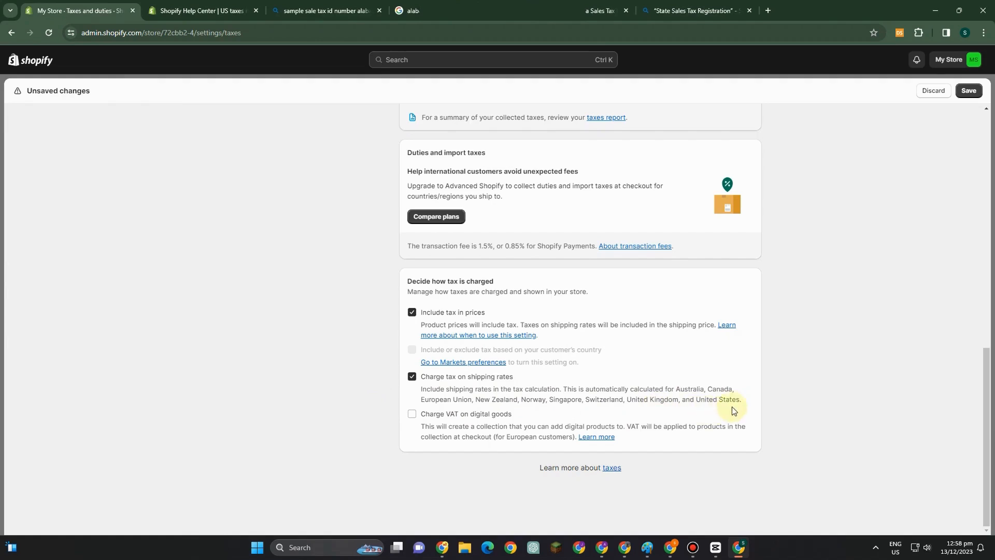
left_click(412, 415)
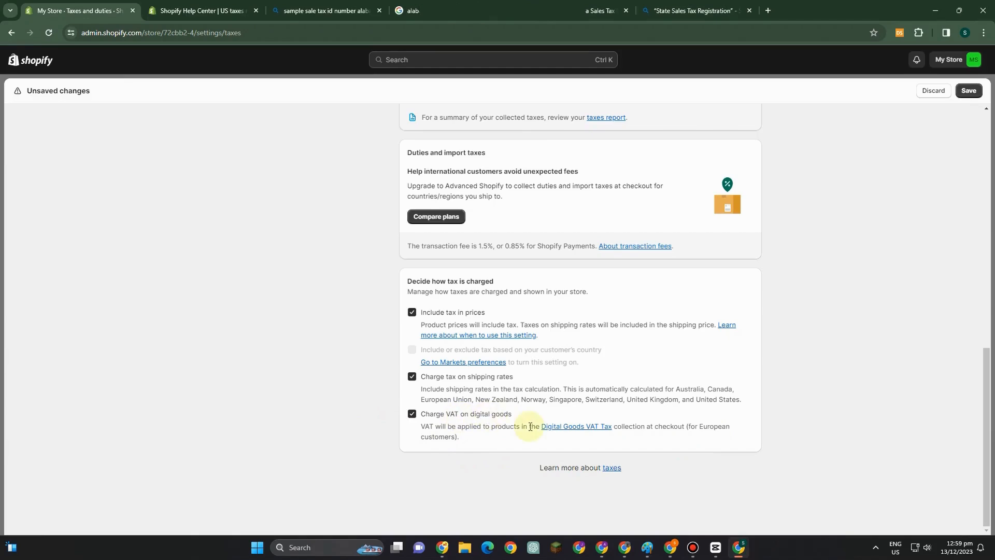
Step: Look over the country list and go to the shipping zone settings, discarding the unsaved tax changes
scroll(576, 441, "up", 1)
scroll(571, 443, "up", 15)
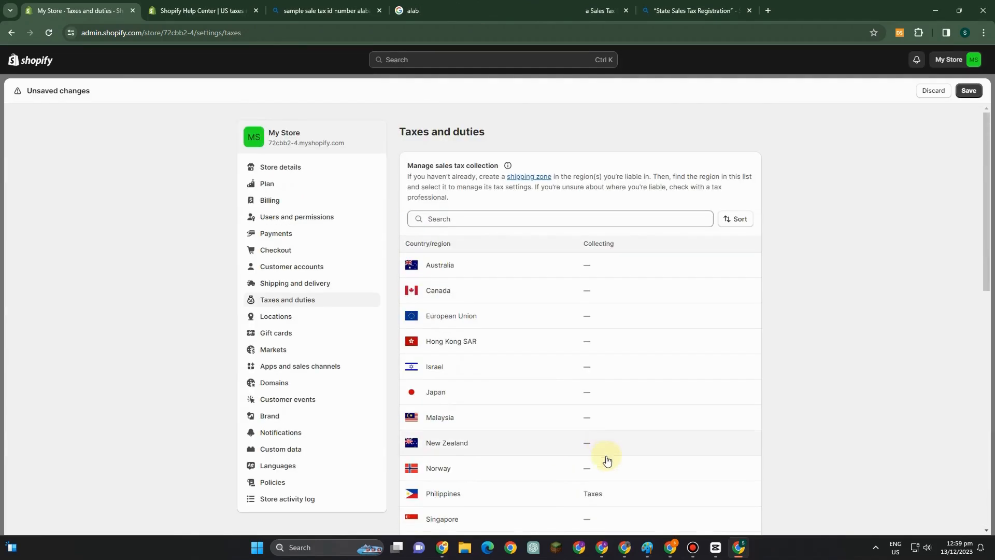
scroll(584, 249, "down", 3)
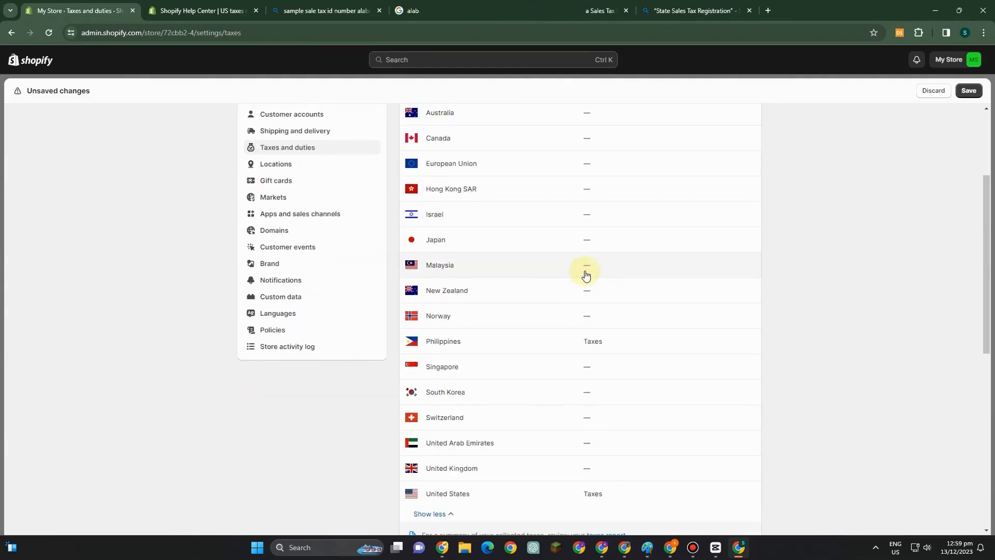
scroll(542, 260, "up", 3)
left_click(523, 178)
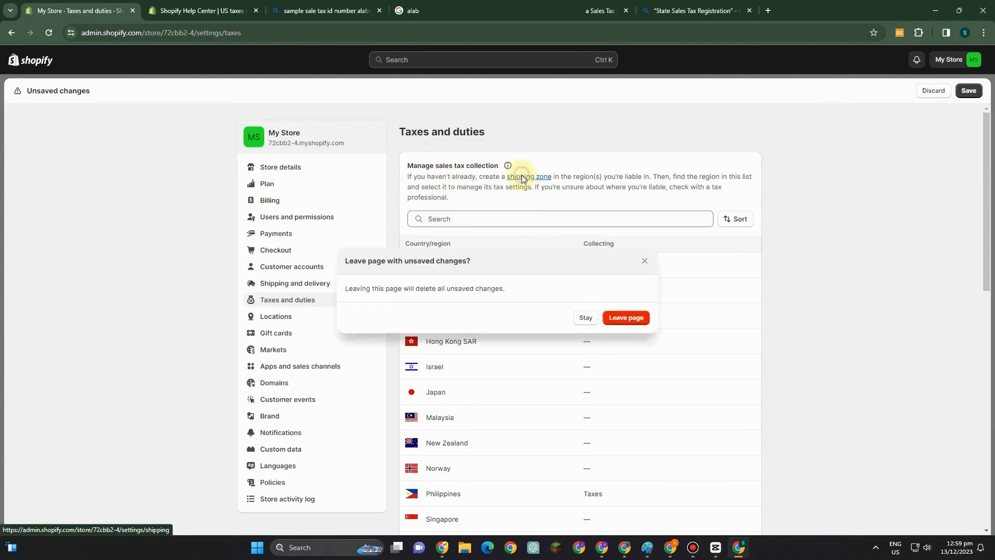
left_click(627, 318)
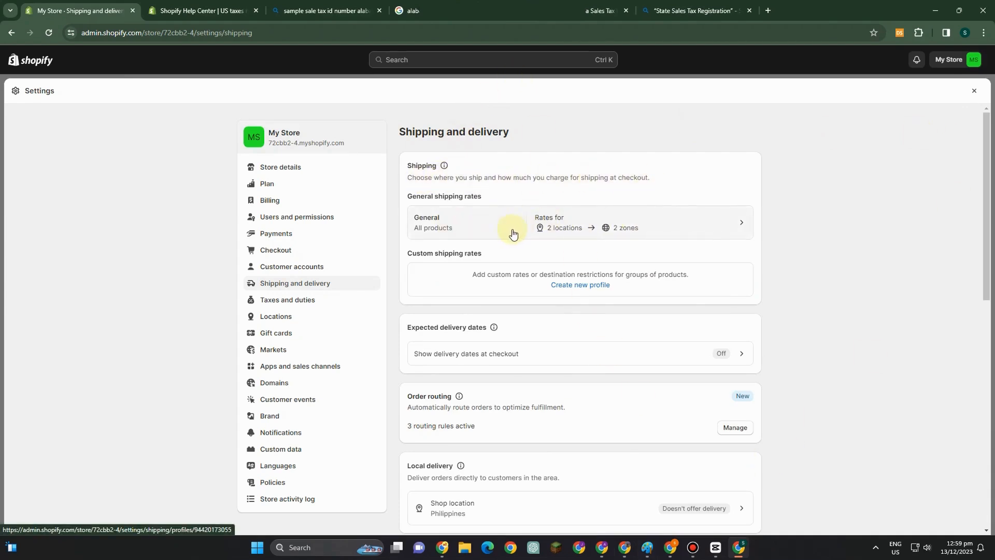
Step: Review the shipping and delivery settings, including delivery dates, order routing, local delivery and pickup, packages and third-party calculated rates
scroll(521, 281, "down", 2)
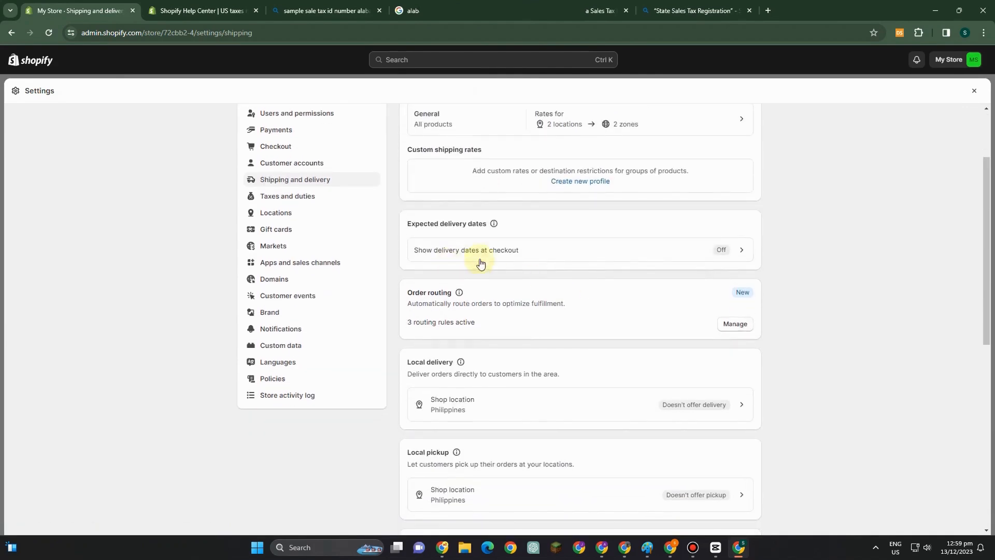
left_click(744, 251)
left_click(644, 243)
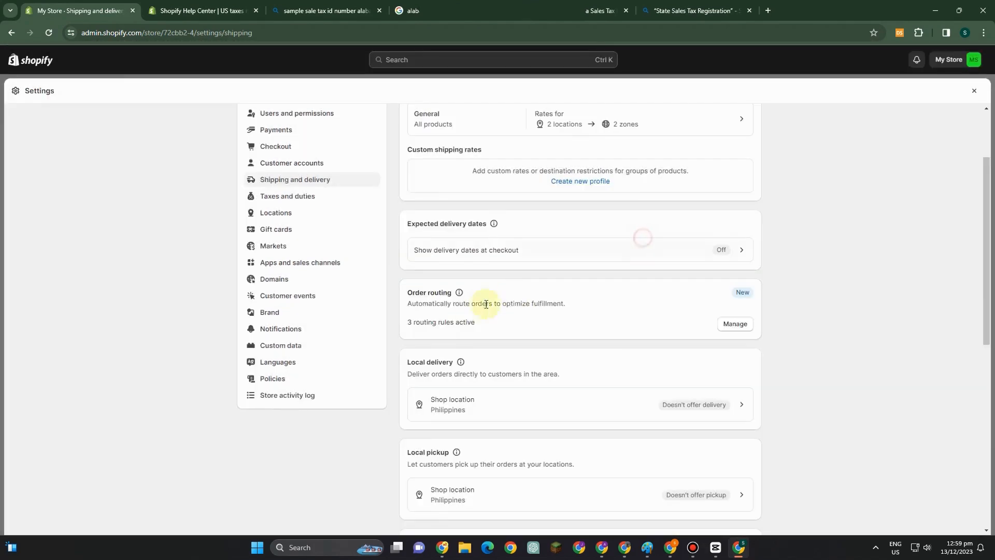
scroll(486, 304, "down", 2)
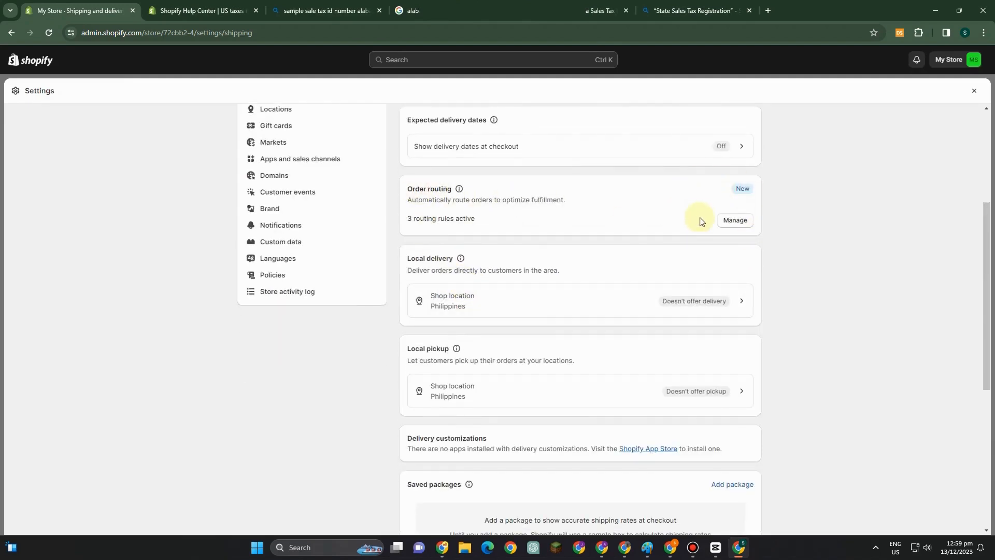
scroll(540, 269, "down", 1)
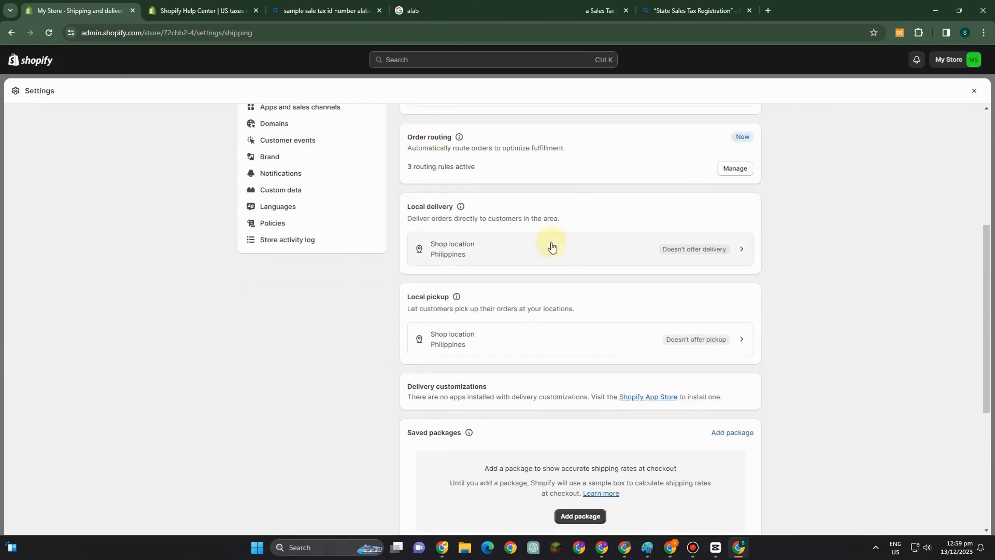
scroll(477, 377, "down", 3)
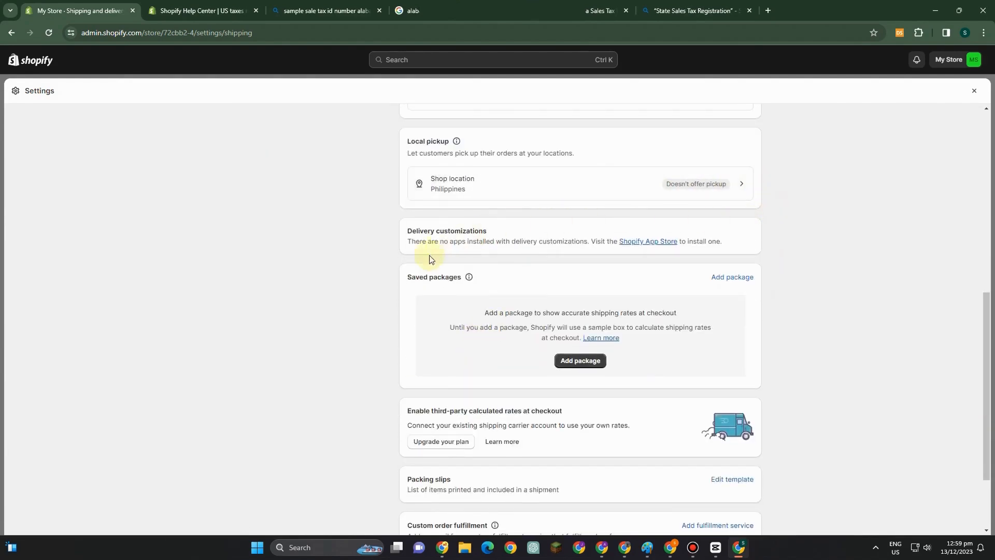
scroll(503, 340, "down", 2)
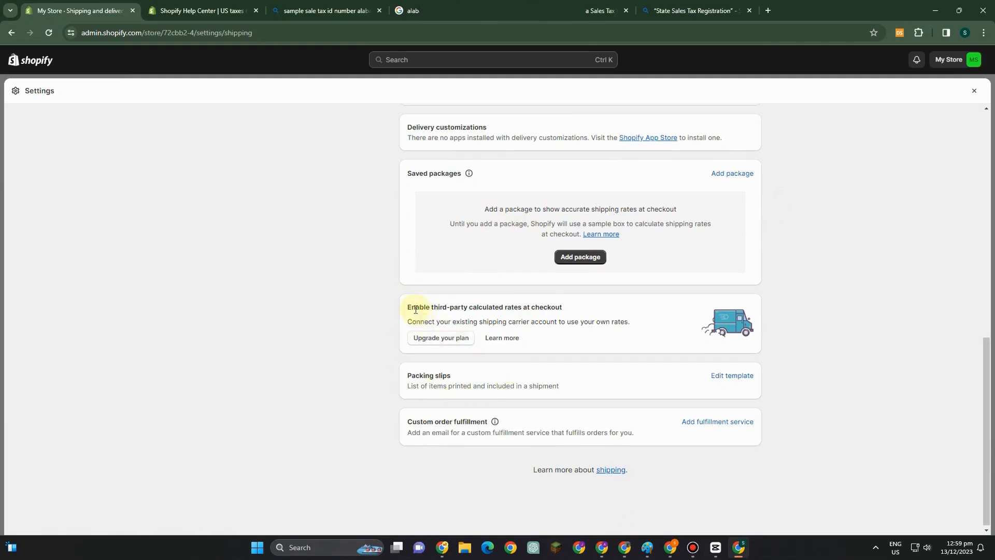
left_click_drag(416, 309, 564, 309)
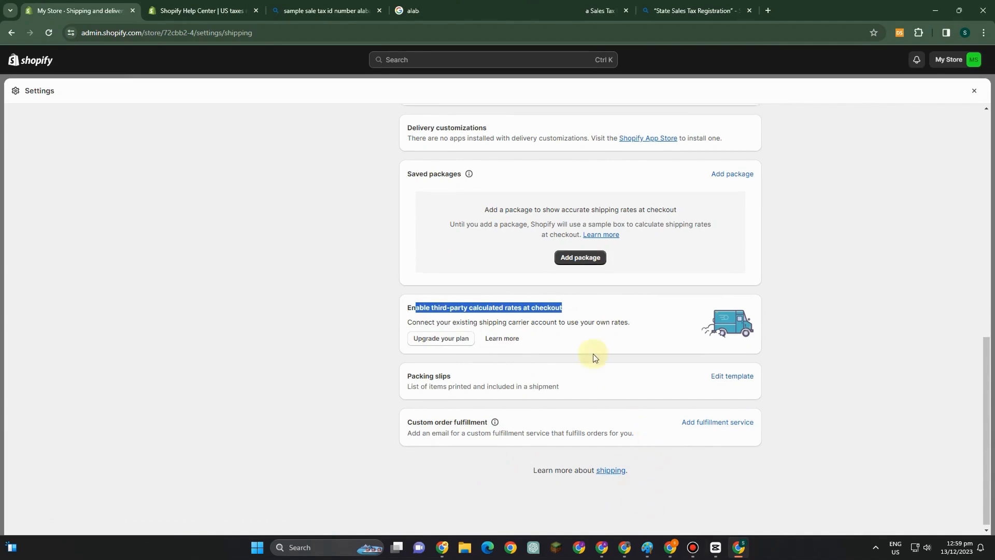
scroll(596, 363, "up", 10)
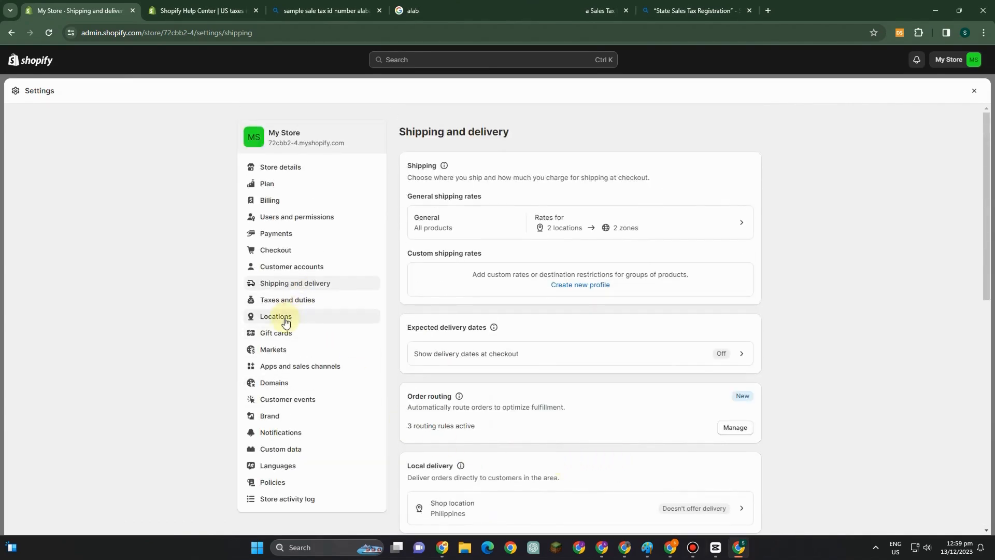
Step: Return to the Taxes and duties settings and look through the countries and regions being collected in
left_click(285, 300)
scroll(620, 323, "down", 7)
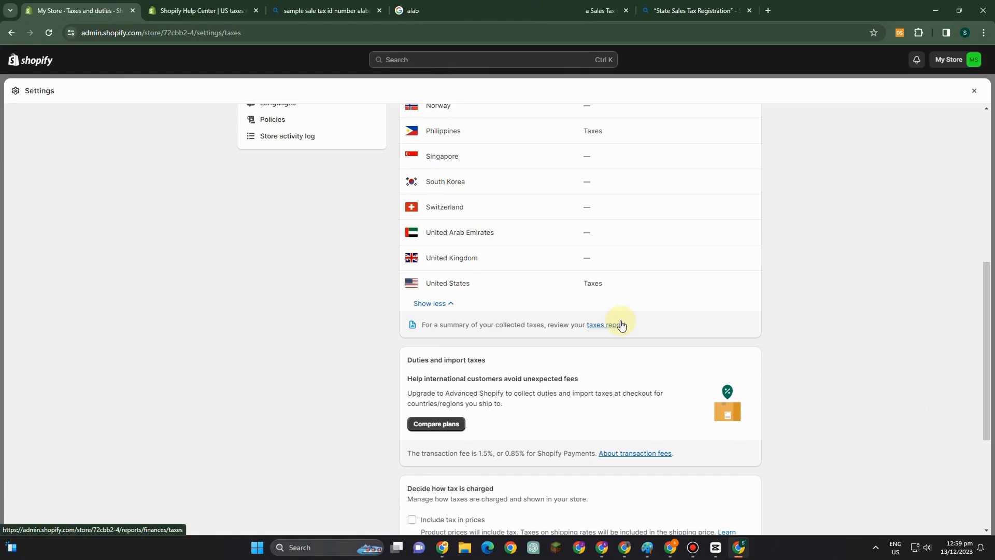
scroll(414, 383, "up", 3)
scroll(693, 392, "up", 4)
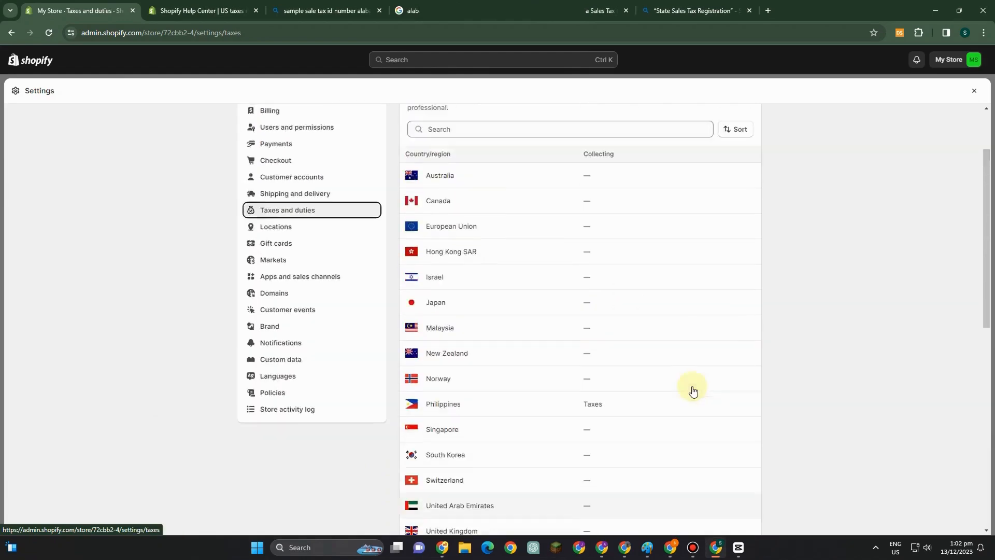